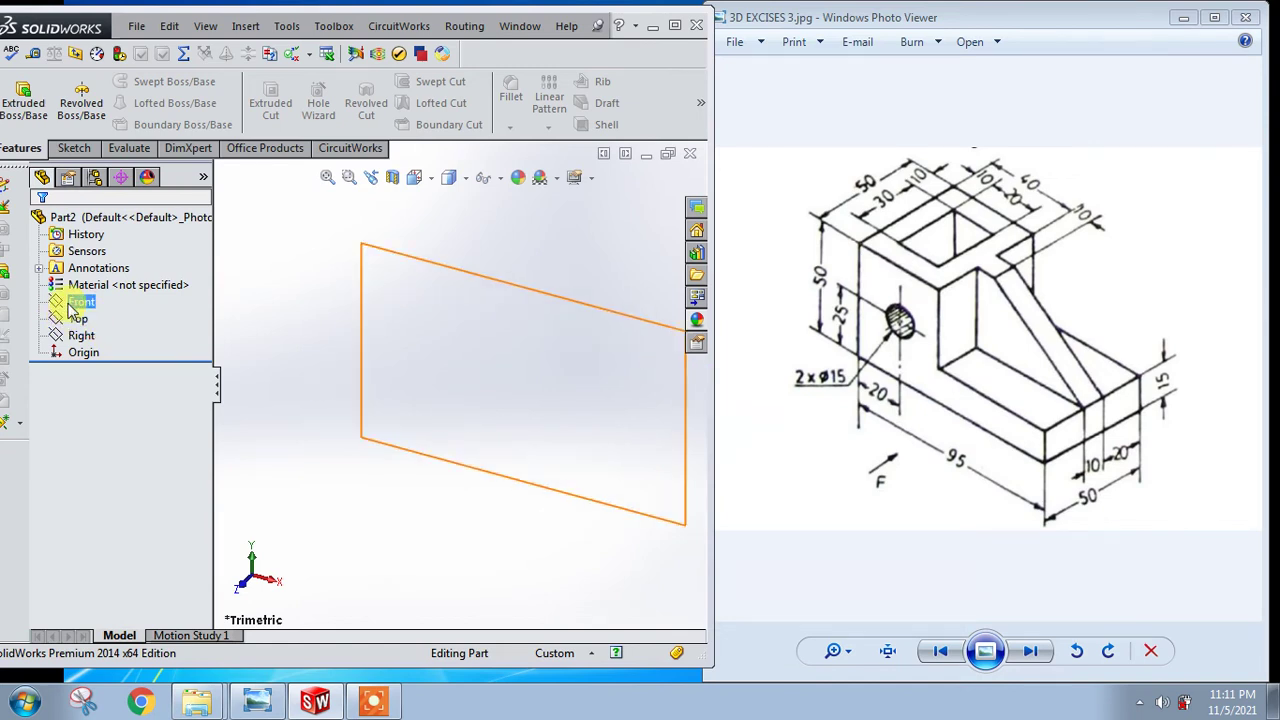
Step: Start a sketch on the Front plane and draw a center rectangle from the origin
left_click(78, 302)
left_click(62, 276)
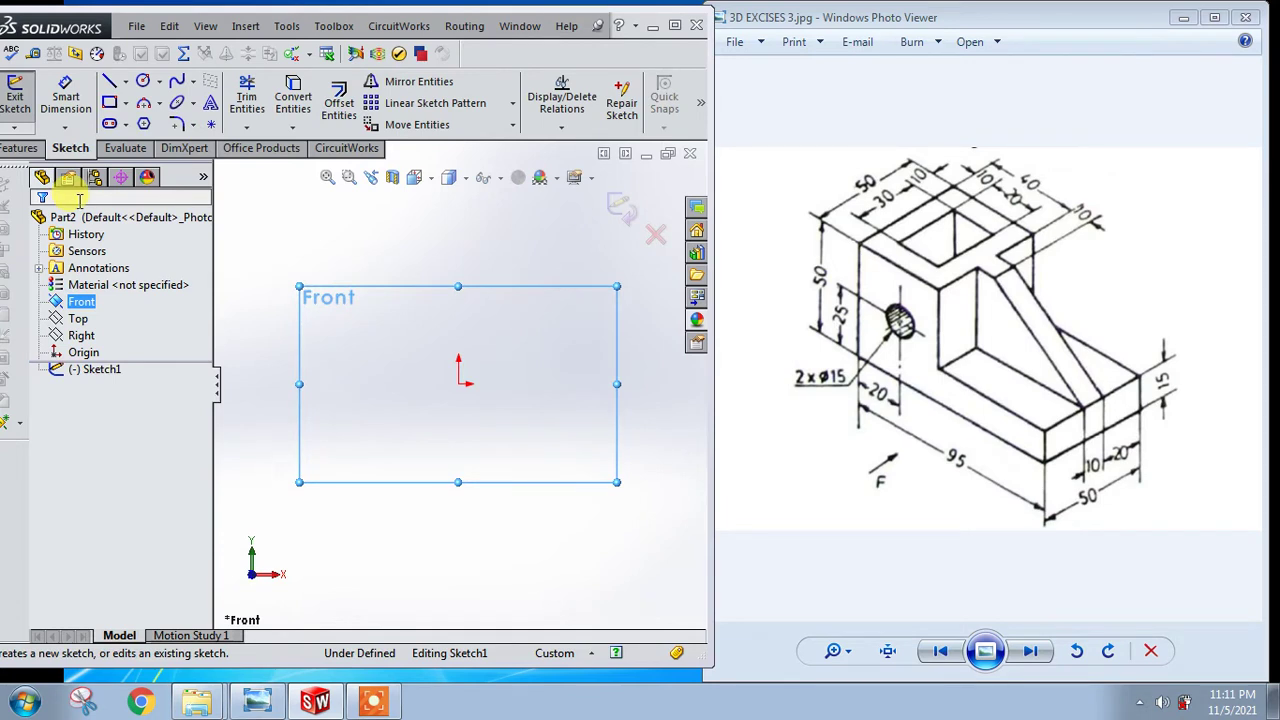
left_click(127, 106)
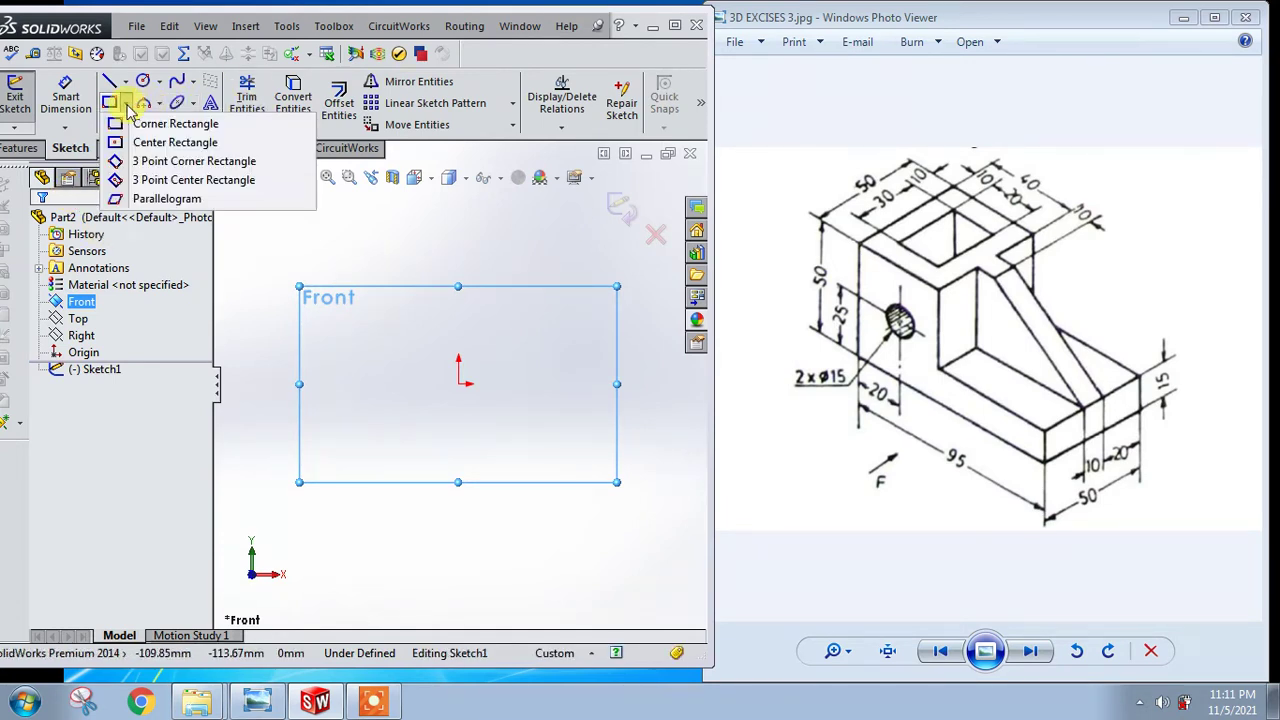
left_click(175, 142)
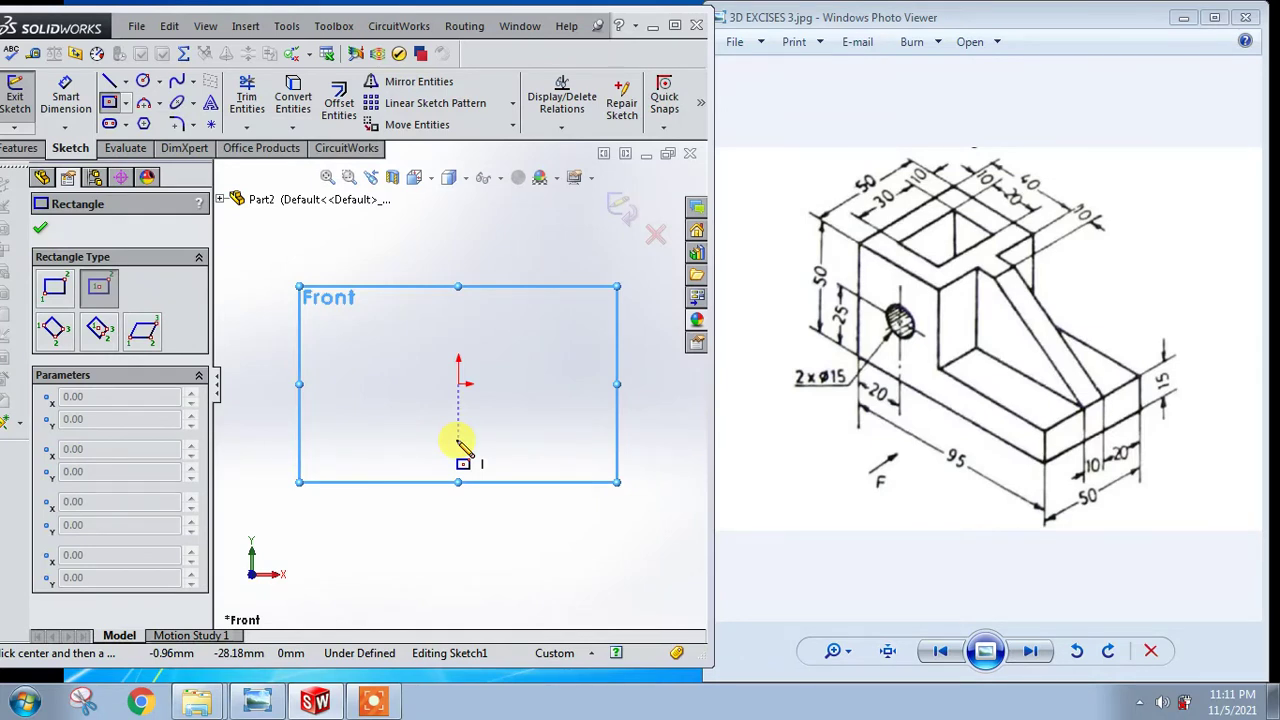
left_click(459, 383)
left_click(594, 490)
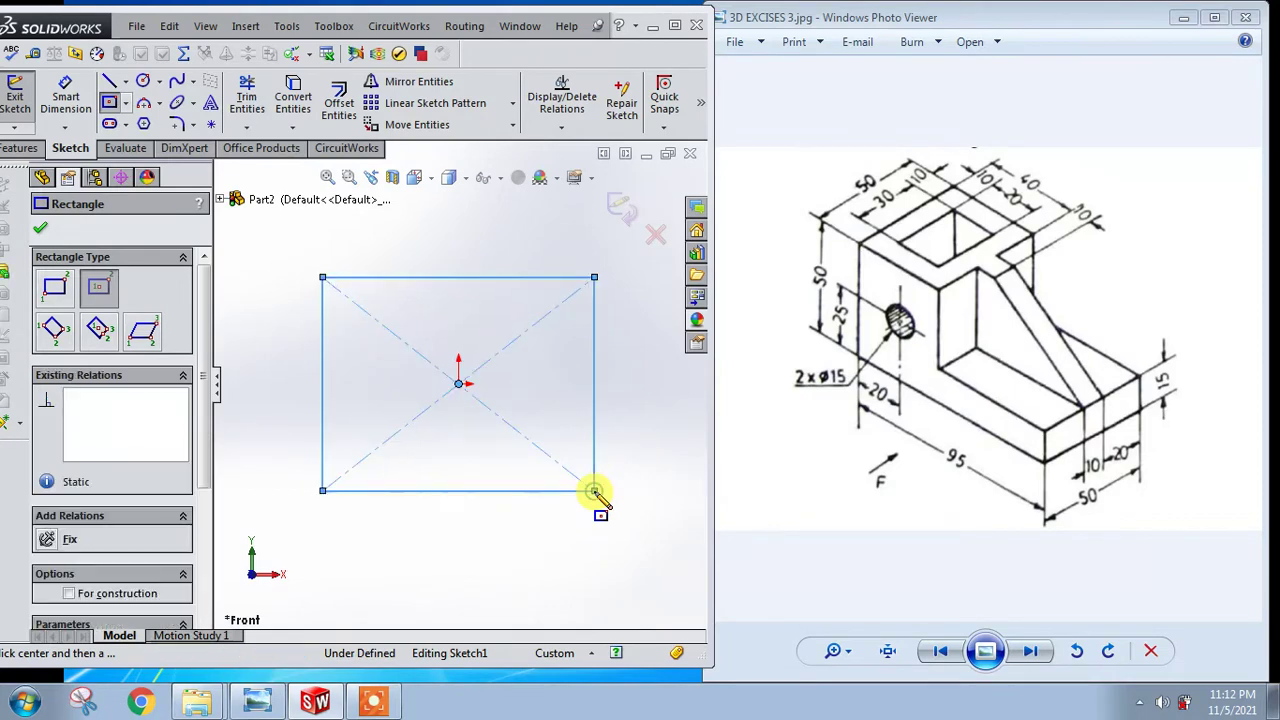
Step: Add a vertical and a horizontal line inside the rectangle, then trim the top-right corner to an L shape
left_click(110, 82)
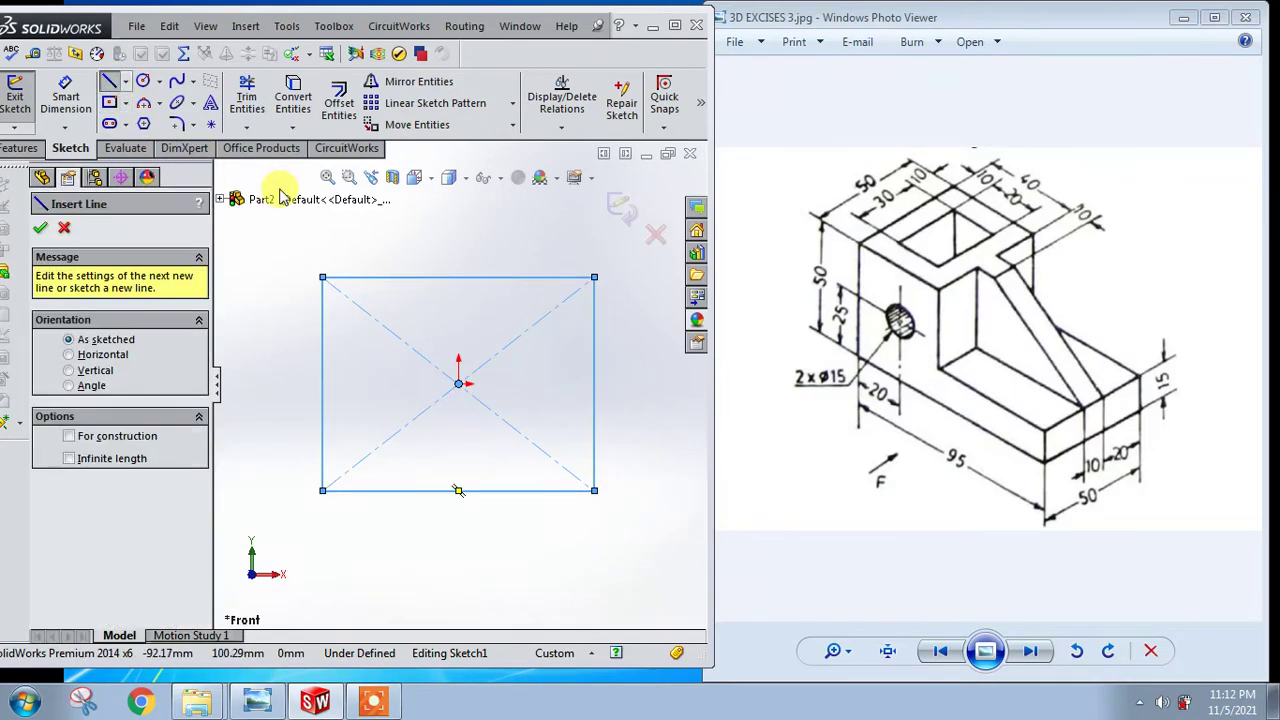
left_click(424, 278)
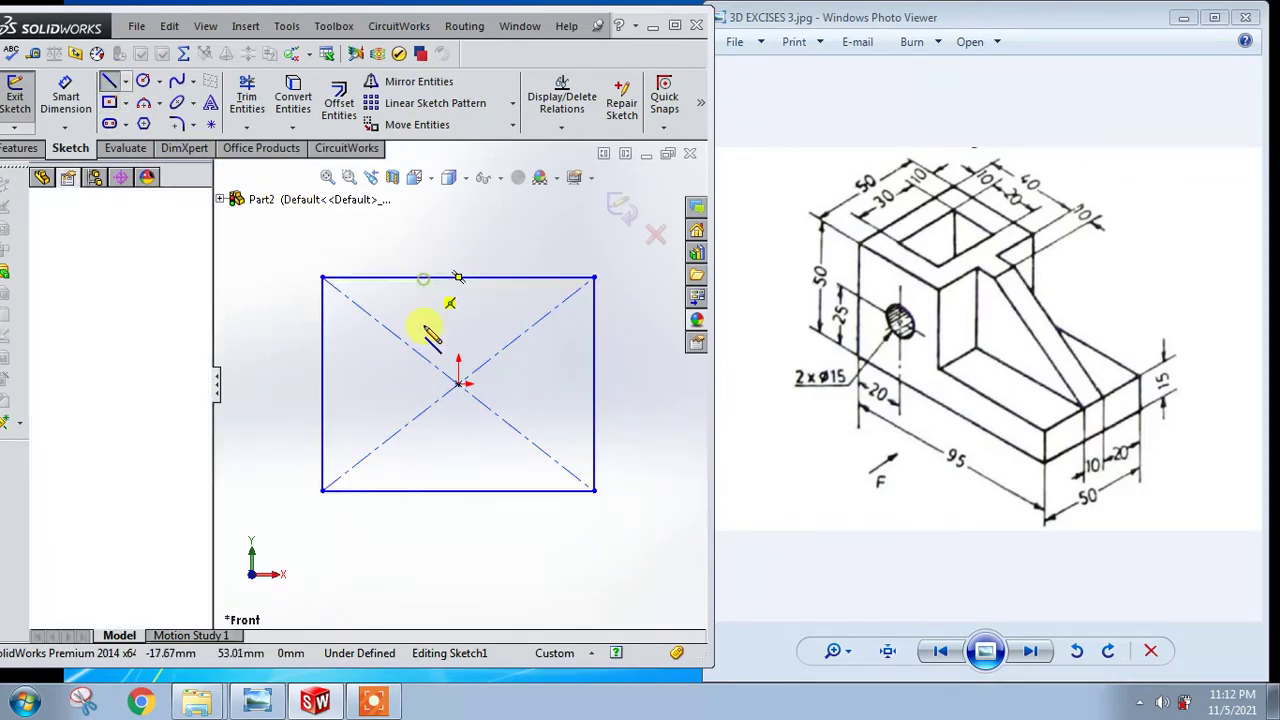
left_click(424, 447)
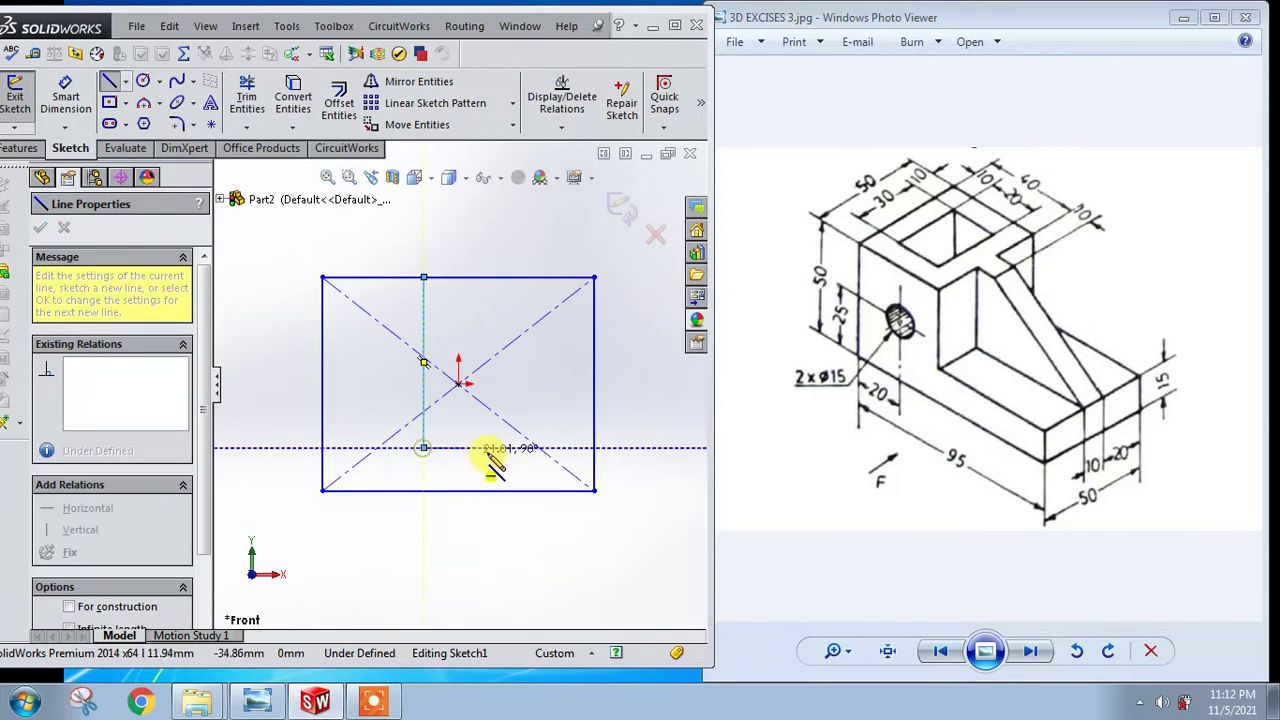
left_click(594, 447)
key("Escape")
left_click(247, 97)
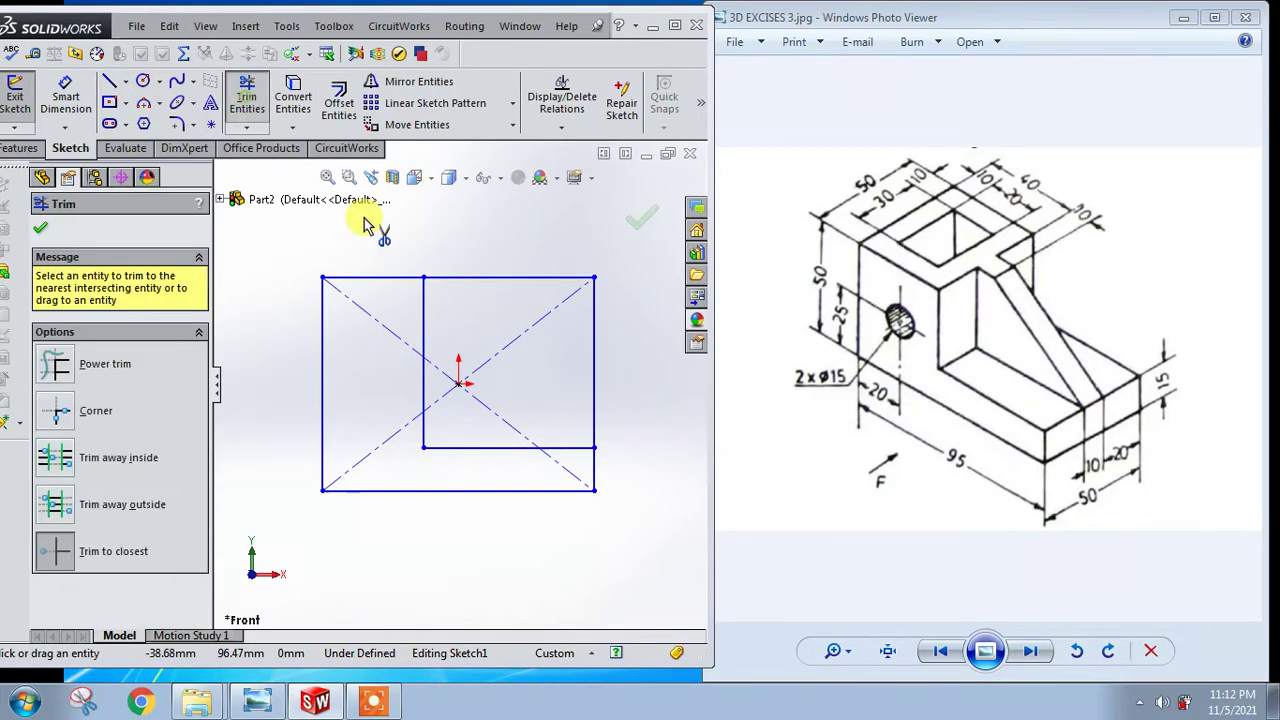
left_click(454, 280)
left_click(590, 352)
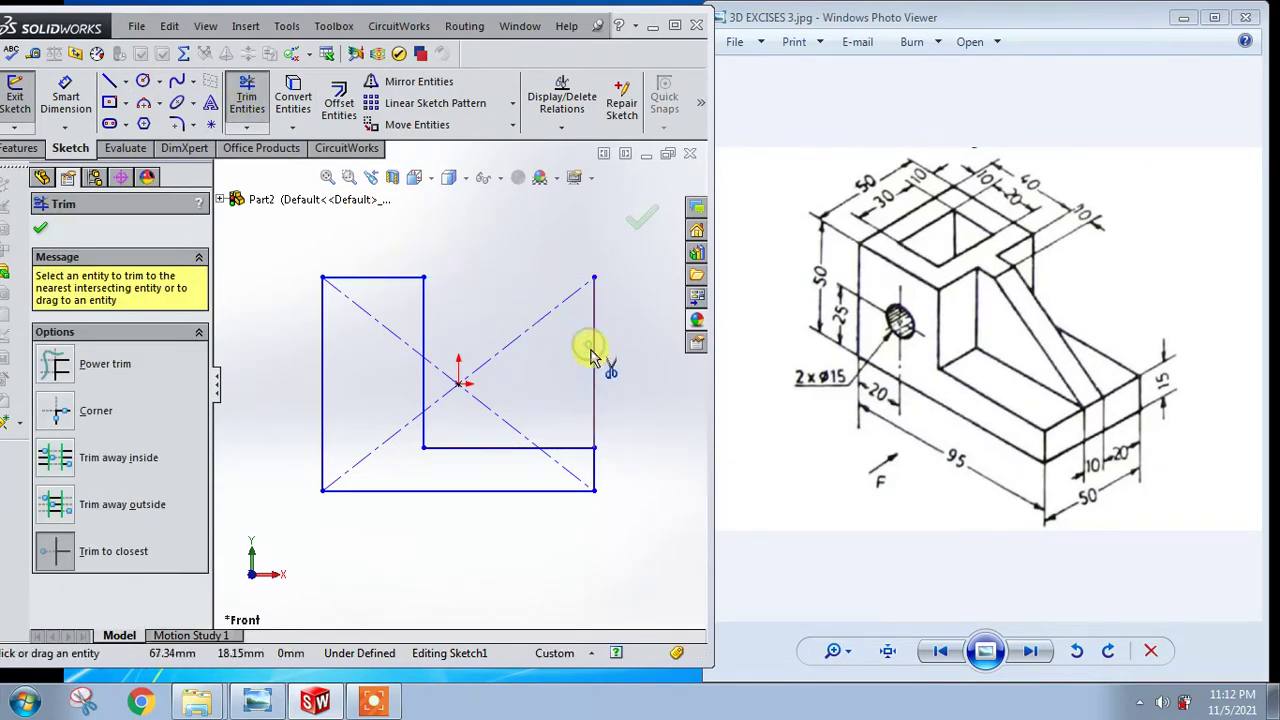
left_click(65, 95)
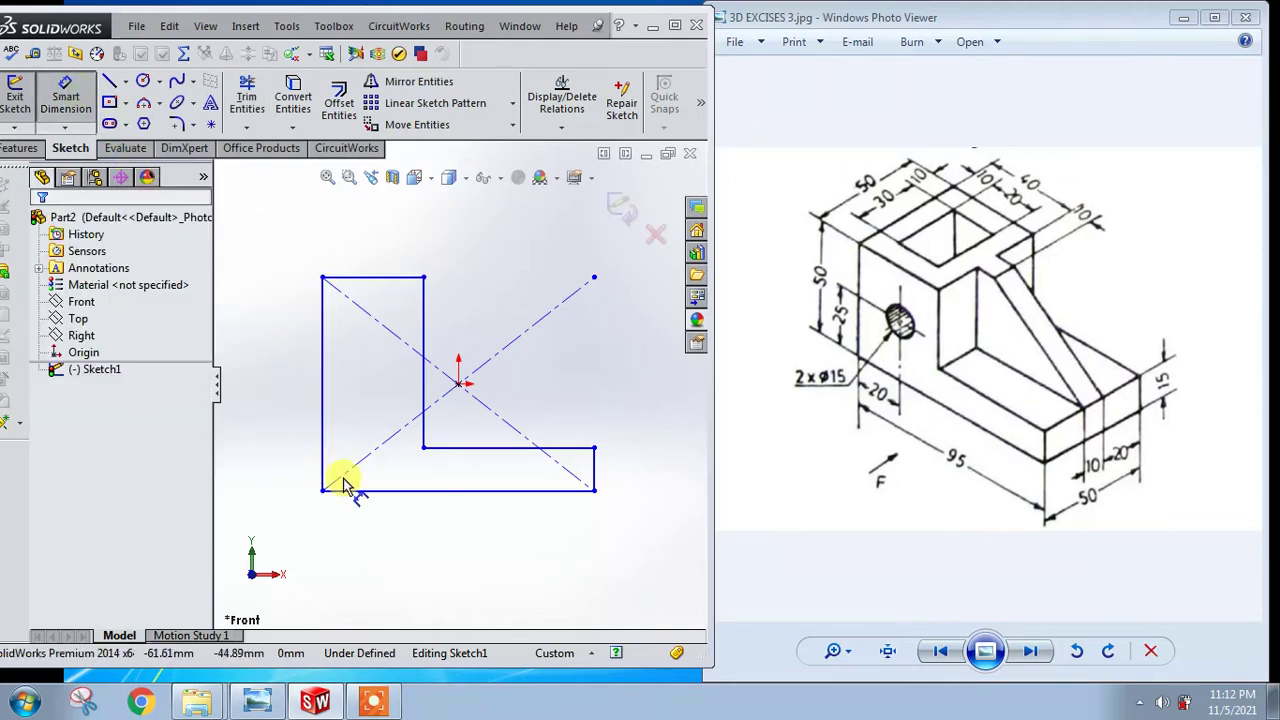
Step: Dimension the bottom edge to 95 and the left edge to 50
left_click(394, 490)
left_click(412, 555)
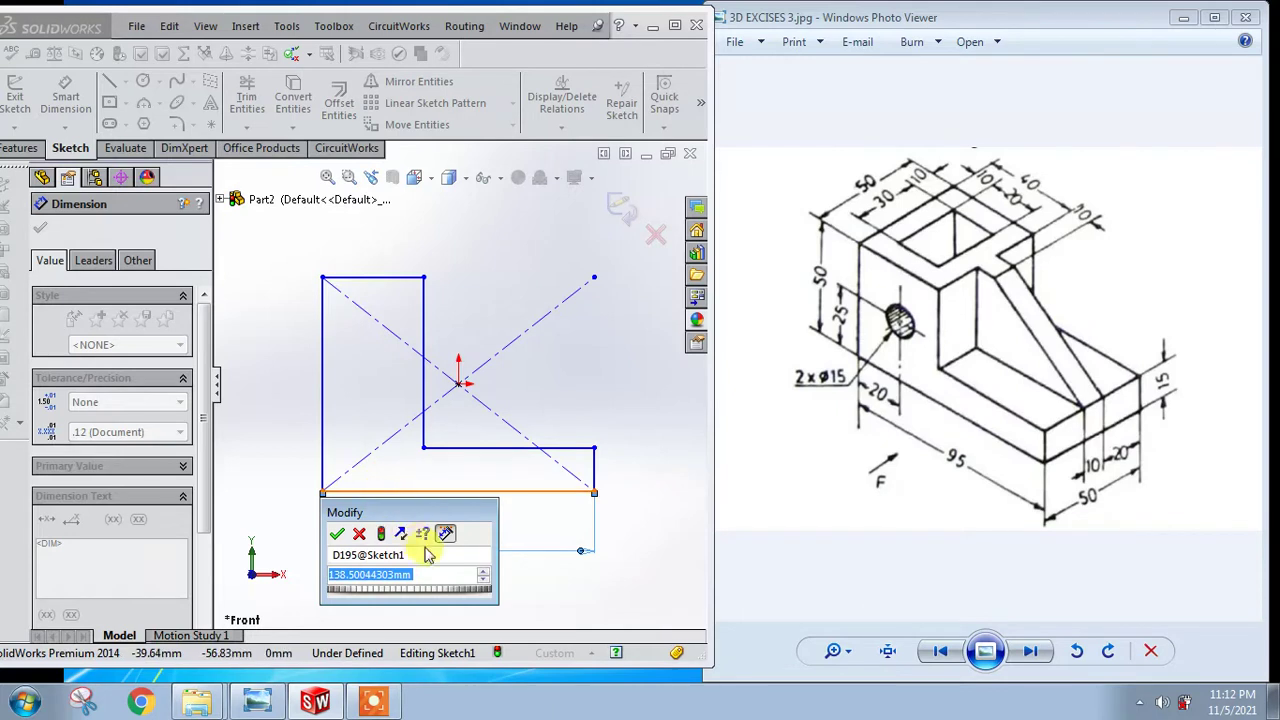
type("95")
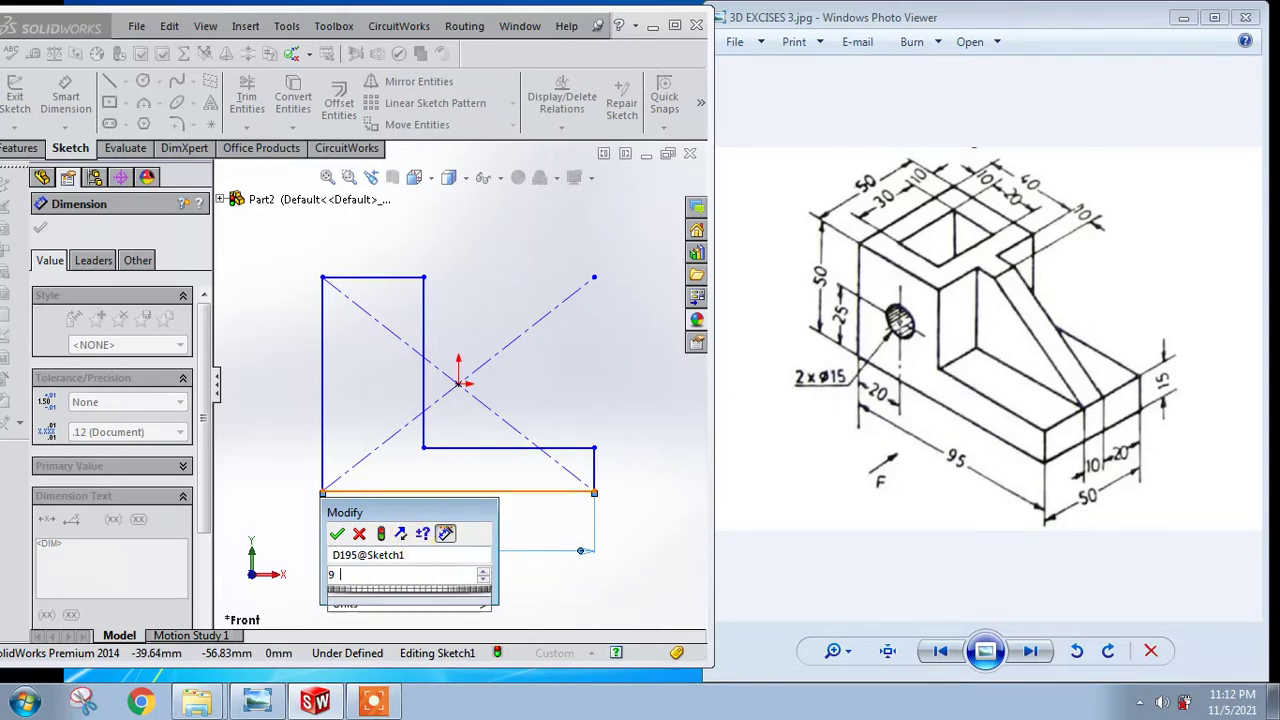
key("Return")
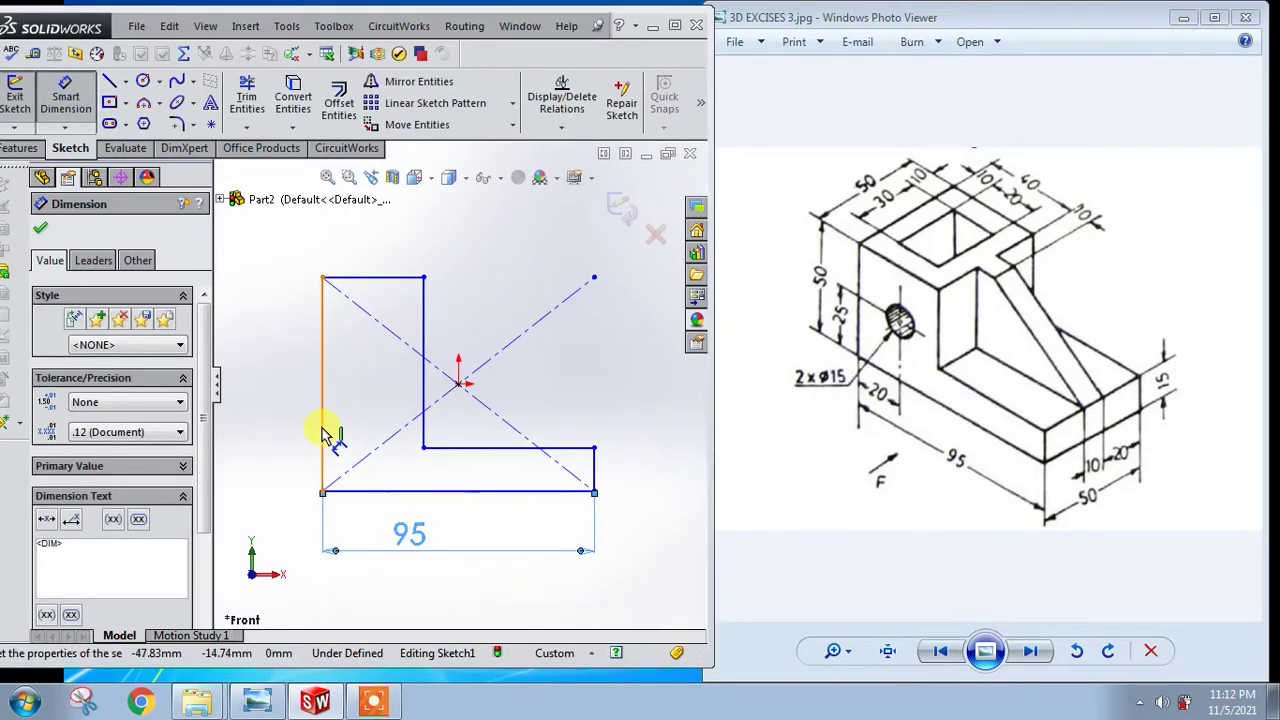
left_click(322, 435)
left_click(286, 423)
type("5")
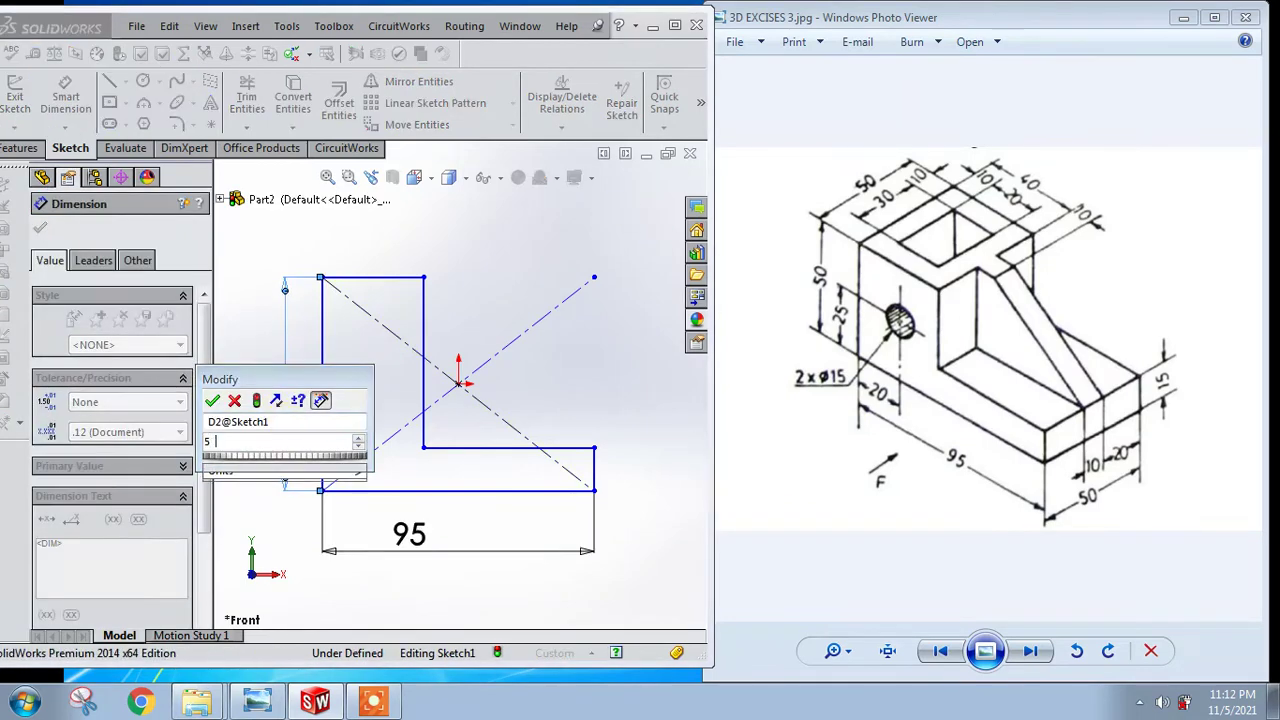
type("0")
key("Return")
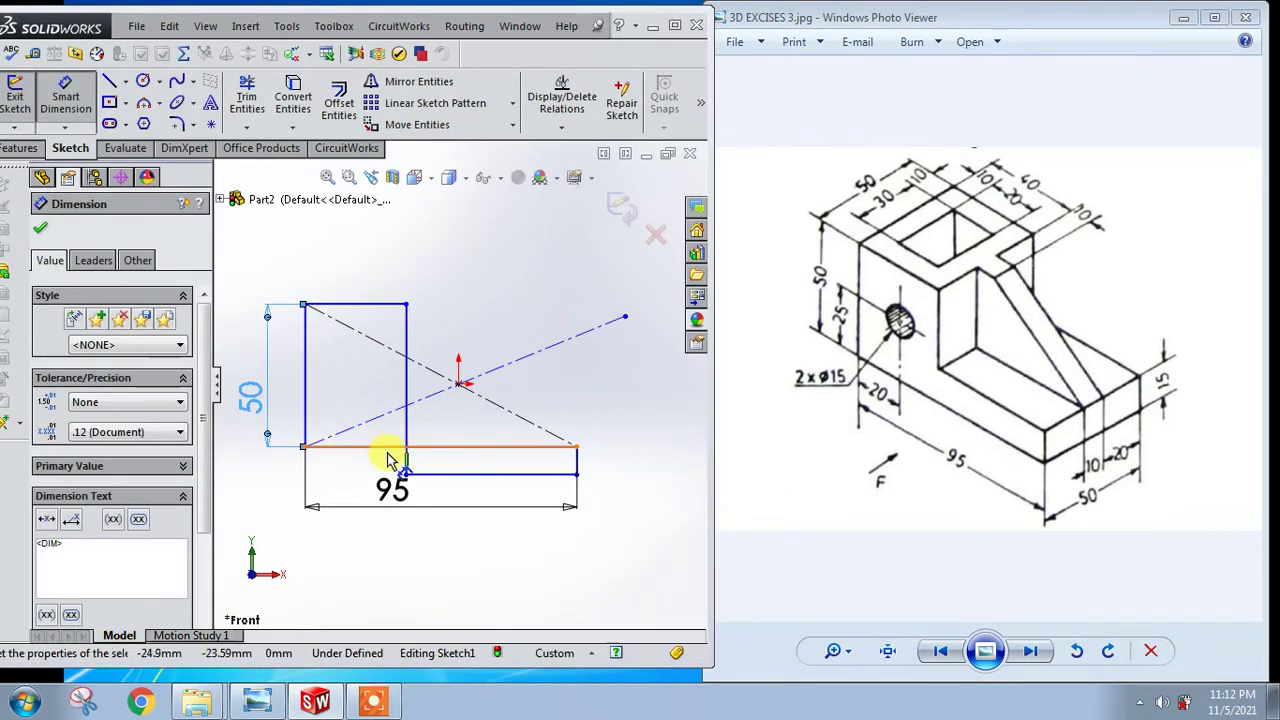
Step: Undo a misplaced dimension, then set the foot's short right edge to 15
left_click(486, 474)
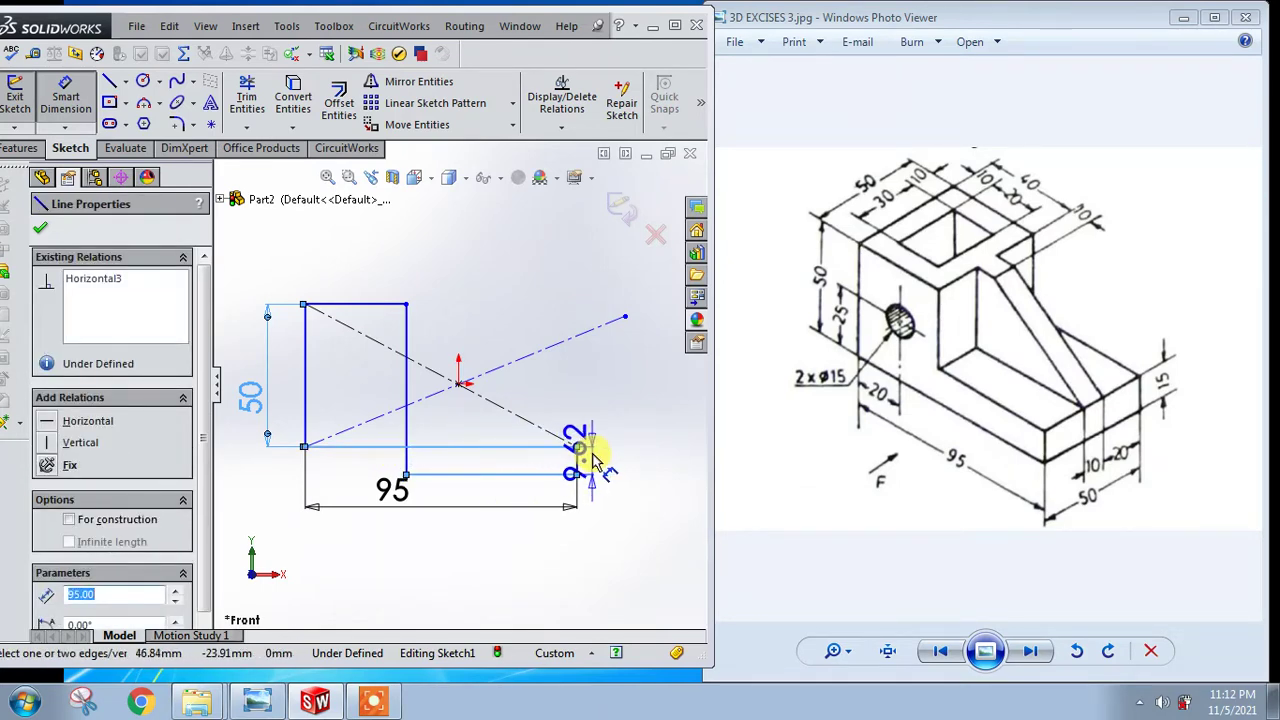
left_click(592, 457)
type("15")
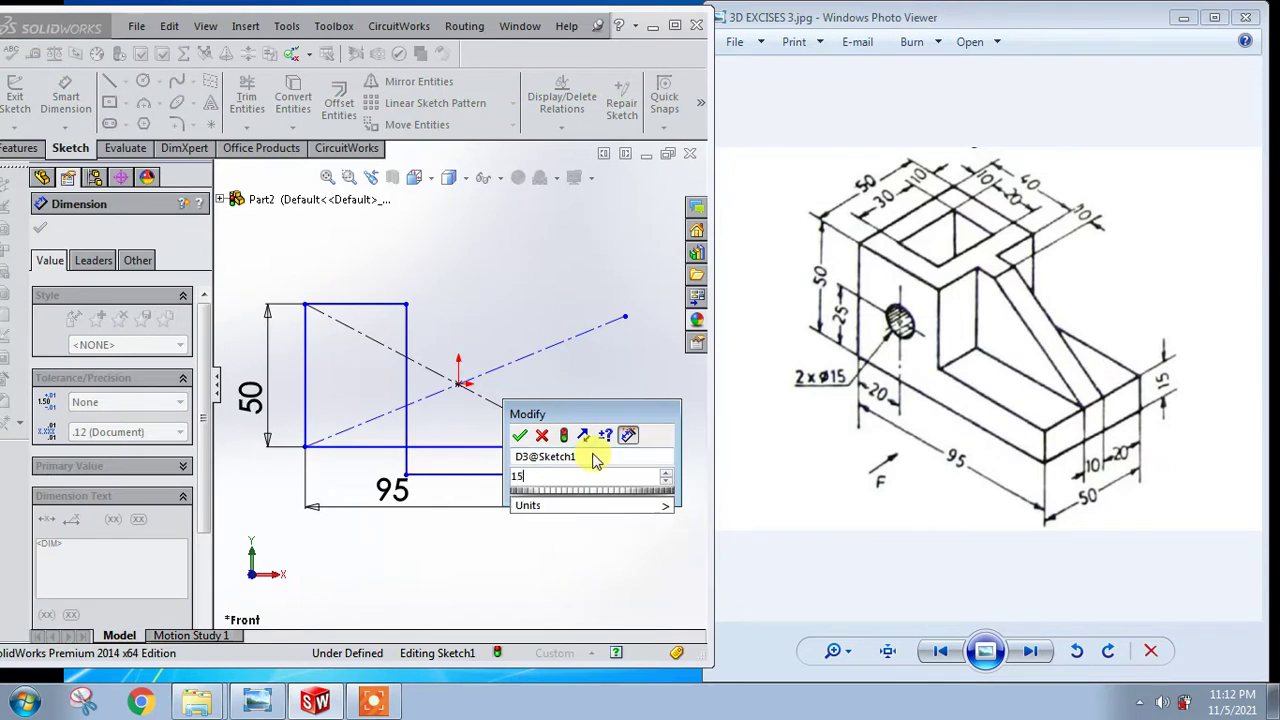
key("Return")
left_click(552, 462)
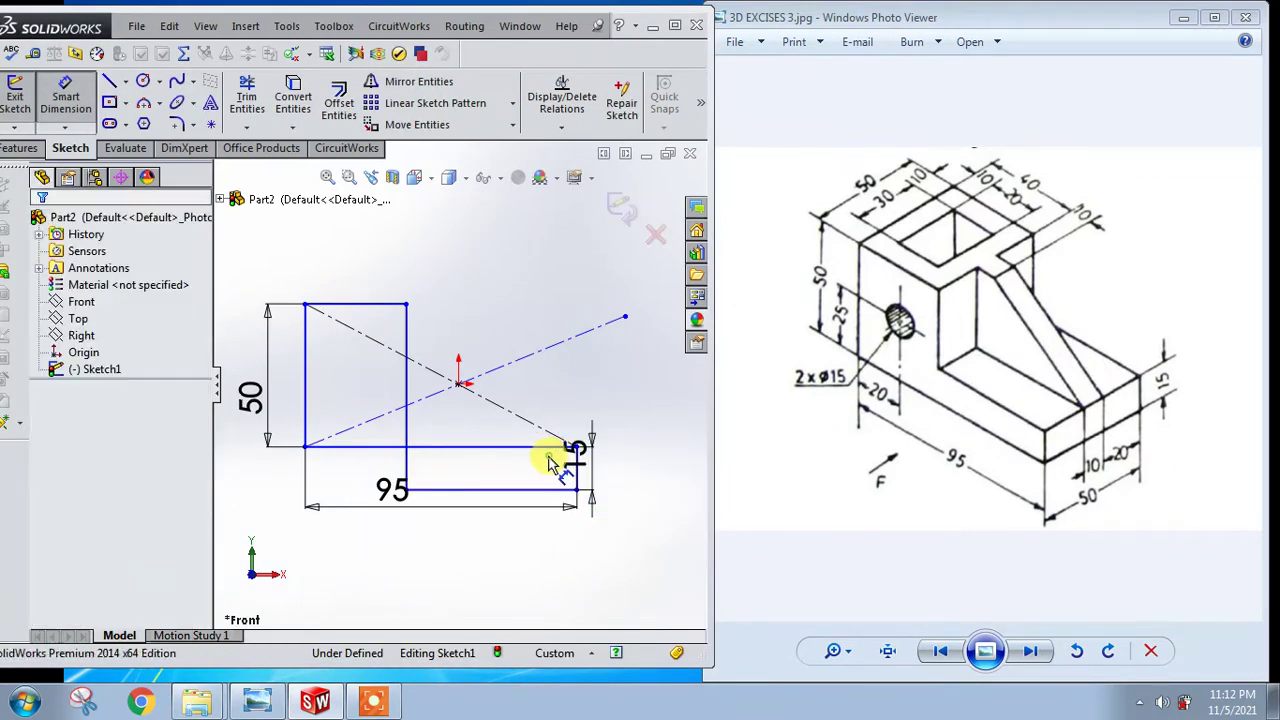
key("ctrl+z")
key("ctrl+z")
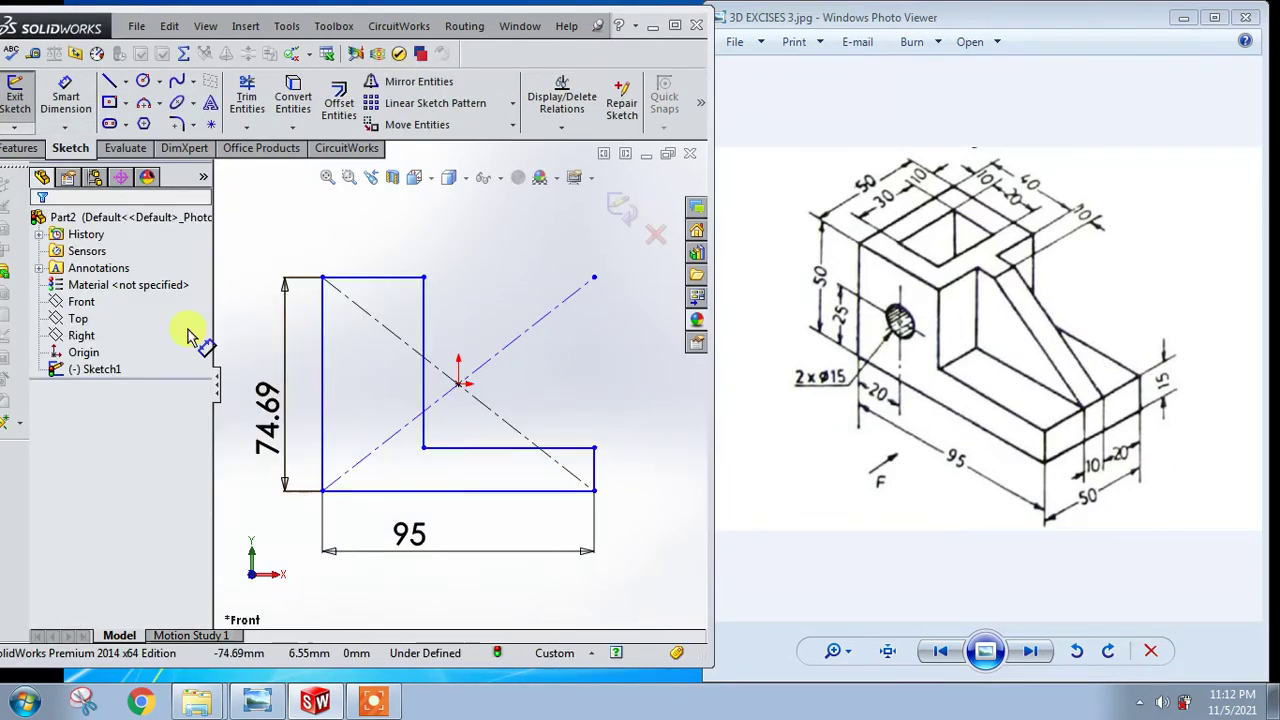
left_click(80, 100)
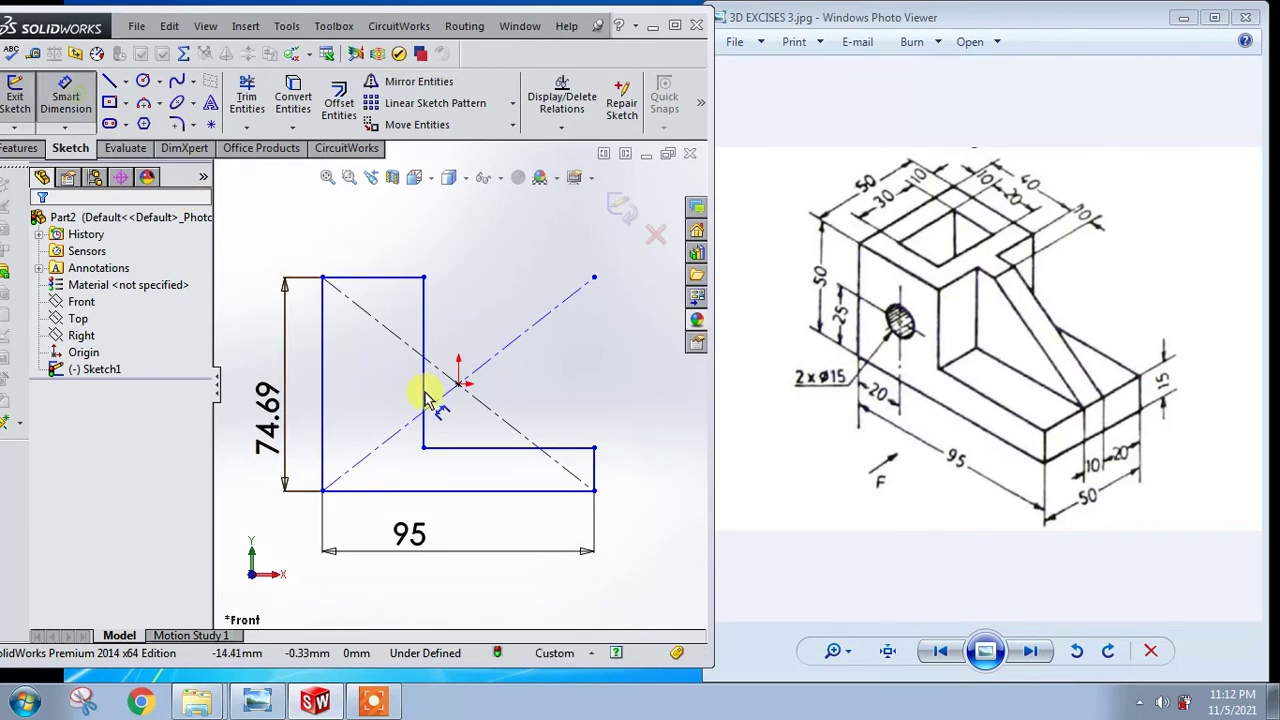
left_click(594, 472)
left_click(646, 474)
type("15")
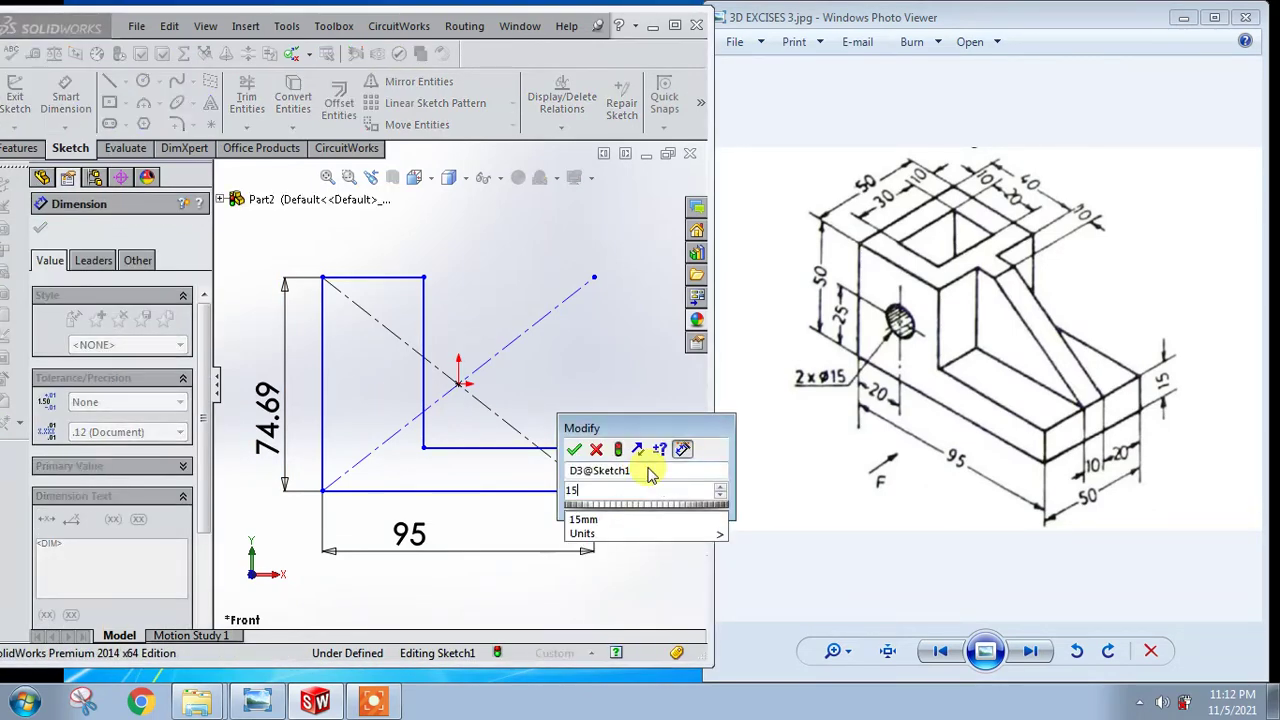
key("Return")
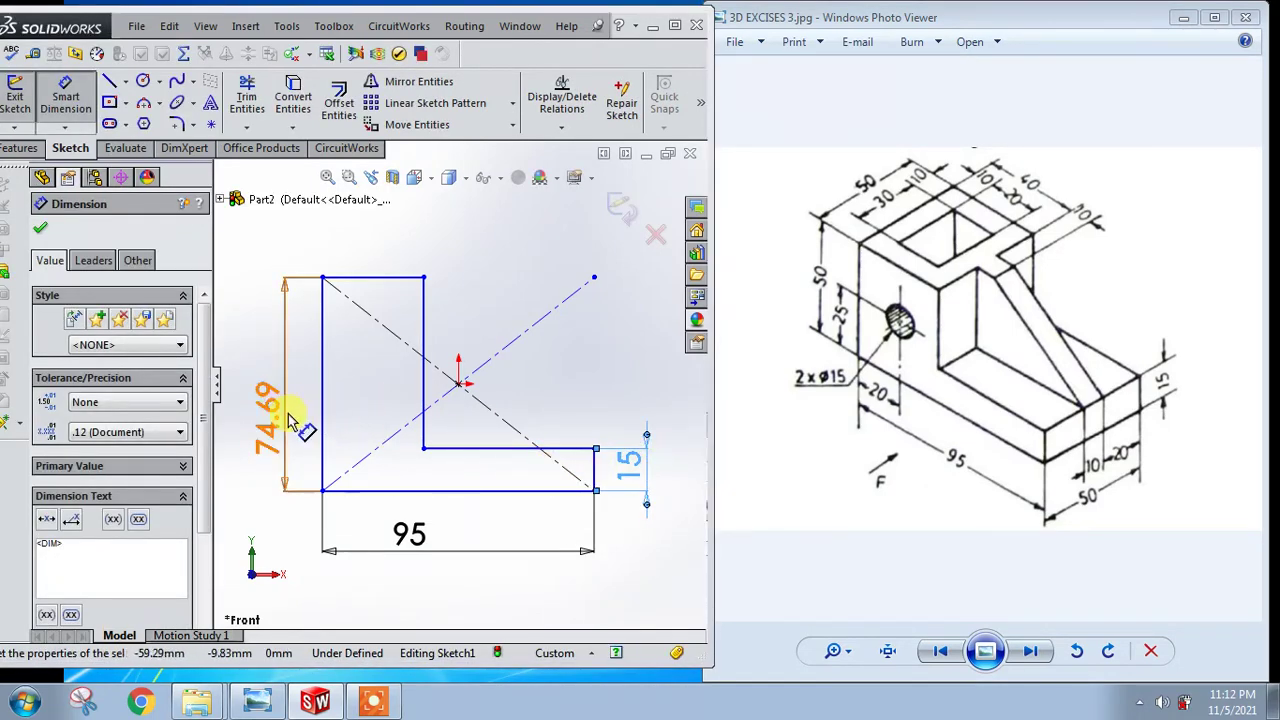
Step: Correct the overall height from 74.69 back to 50 and dimension the top edge to 40
left_click(268, 413)
type("50")
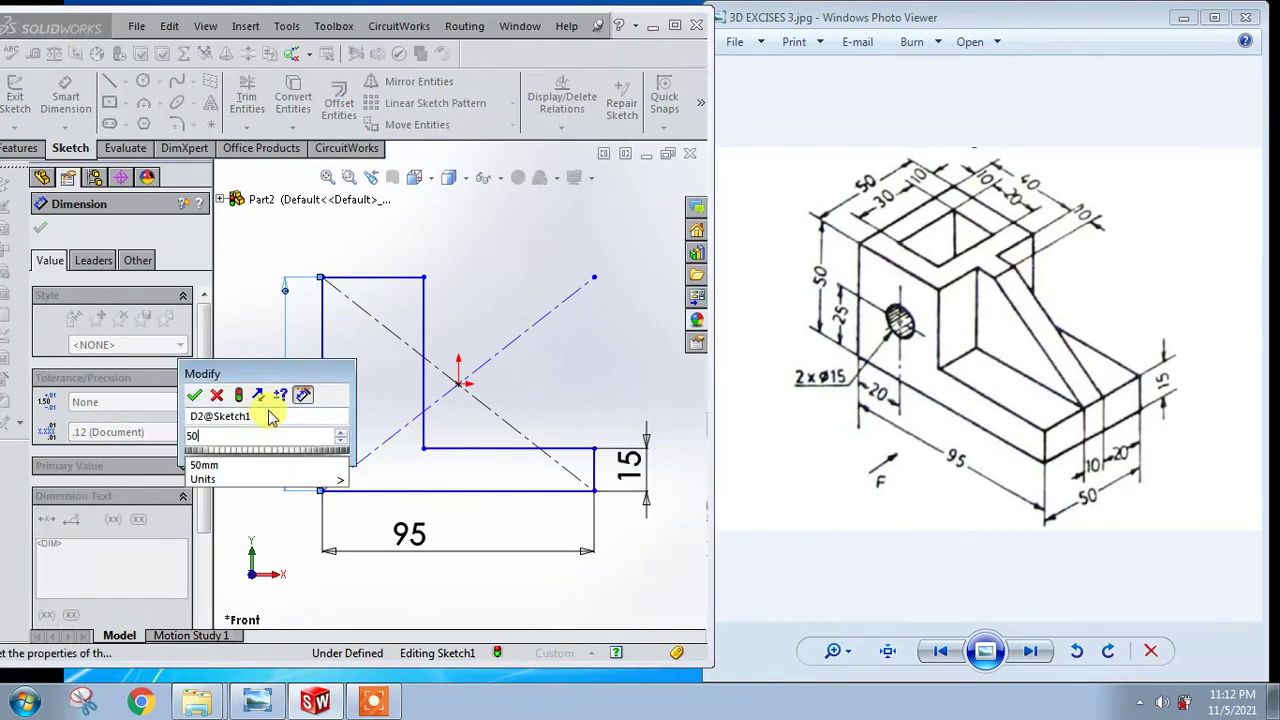
key("Return")
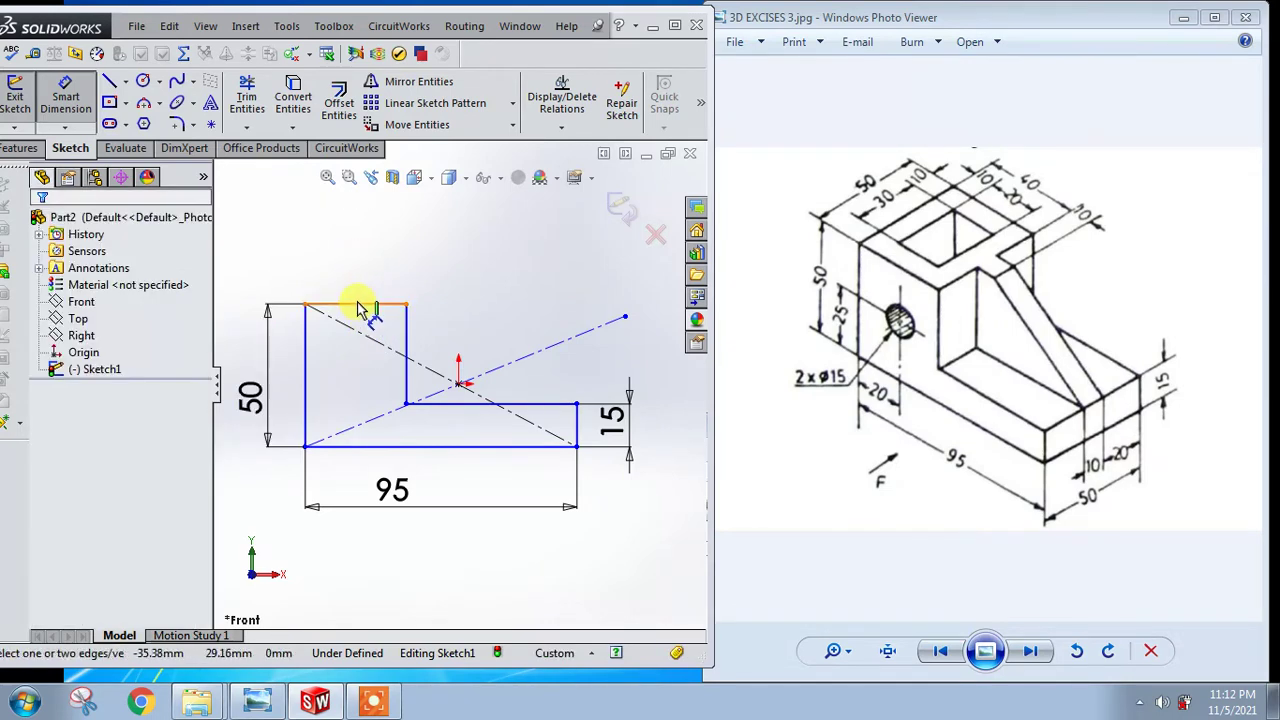
left_click(350, 303)
left_click(357, 277)
type("40")
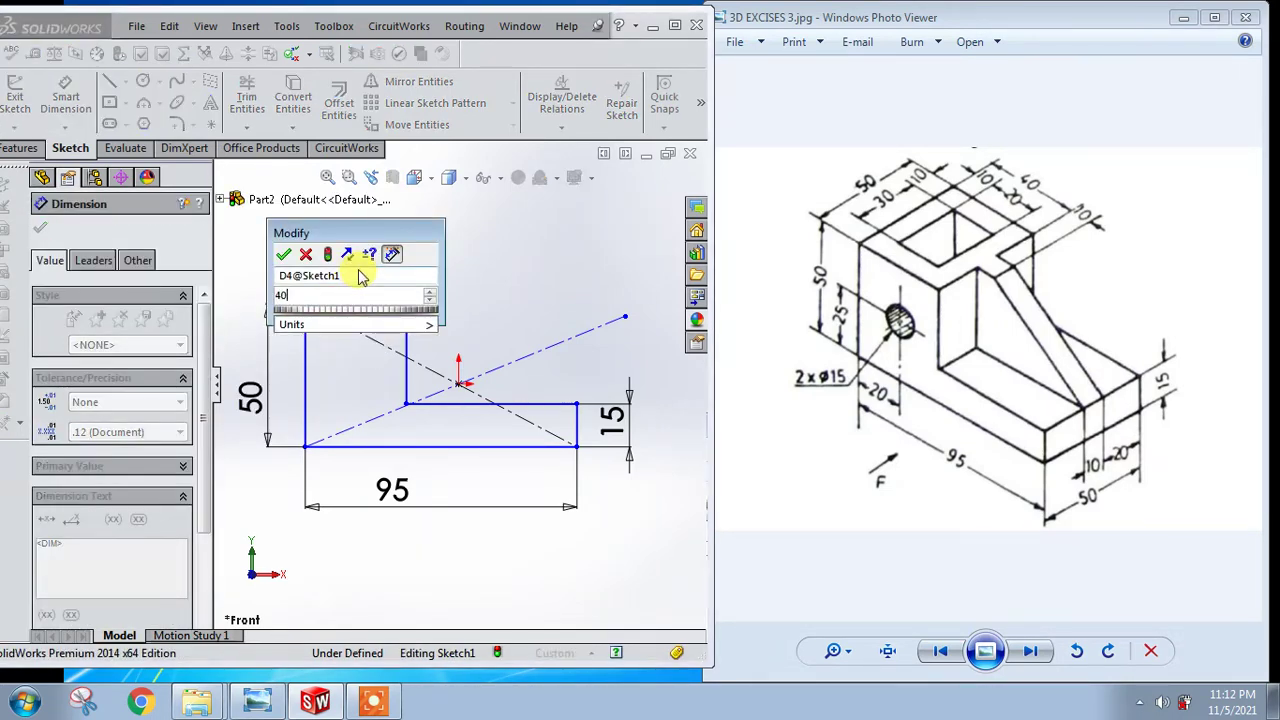
key("Return")
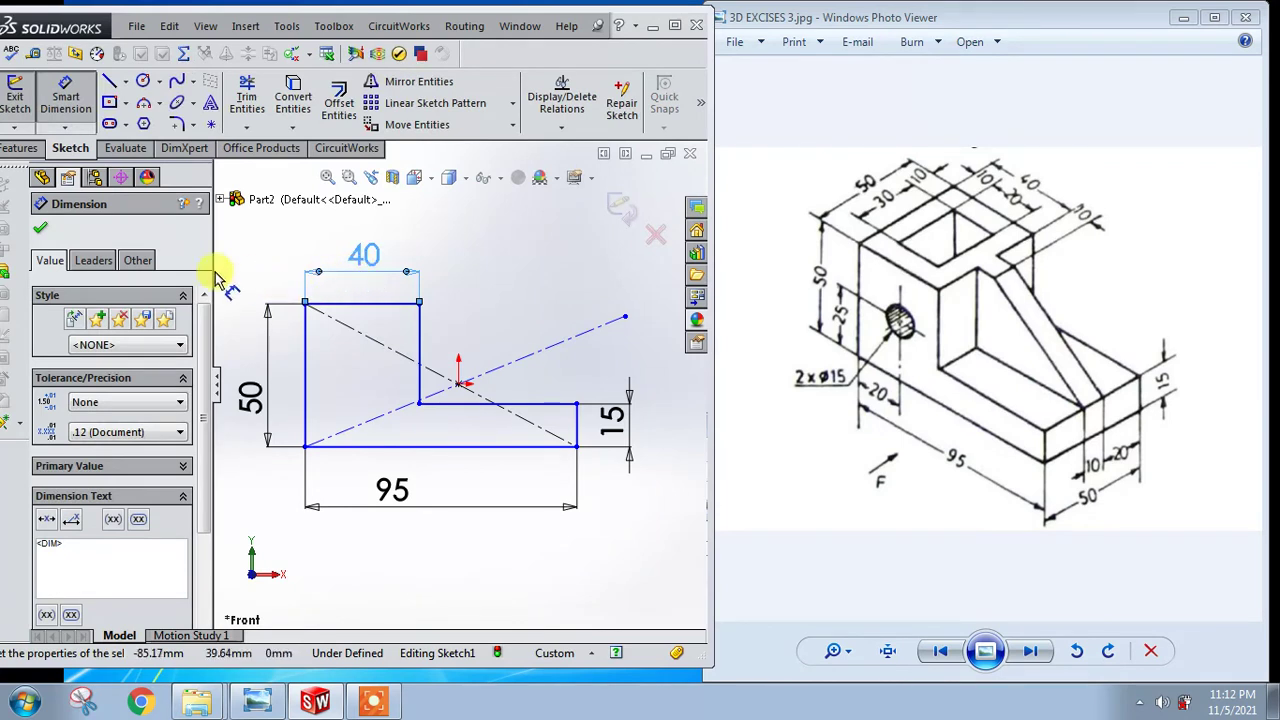
Step: Draw a circle in the upper block and give it a 15 mm diameter
left_click(142, 81)
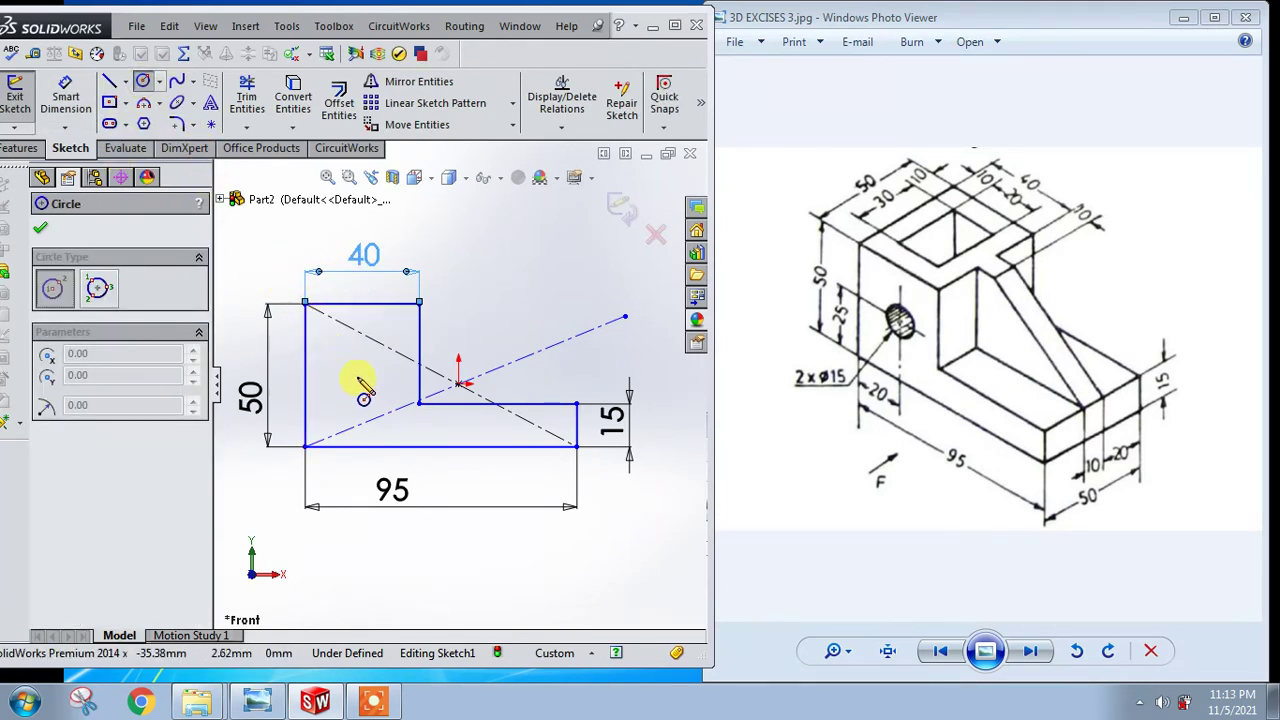
left_click(362, 357)
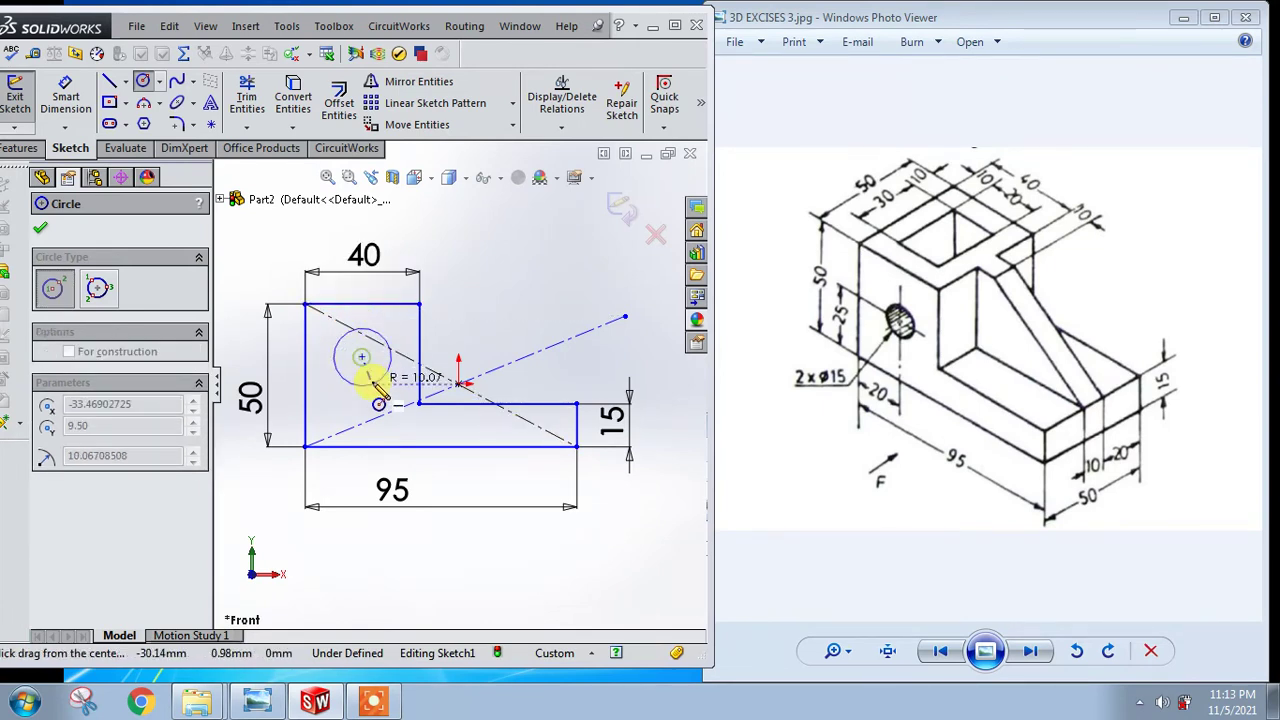
left_click(374, 386)
left_click(65, 97)
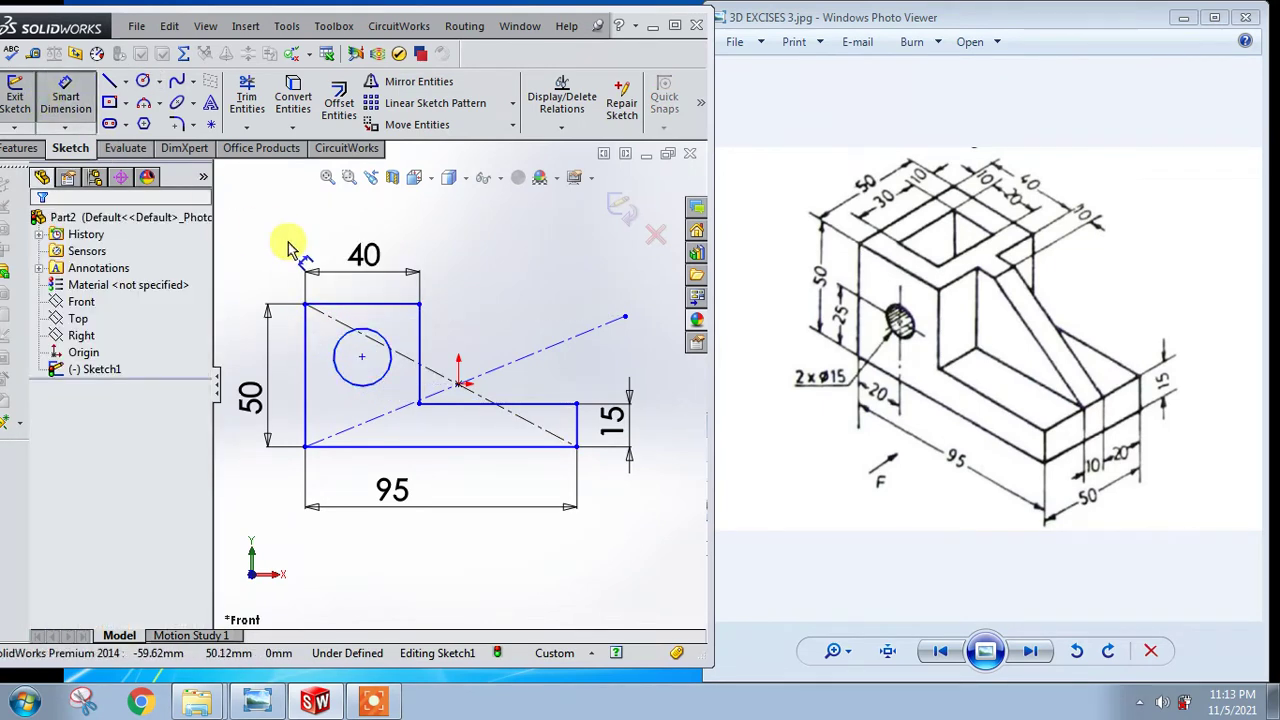
left_click(358, 388)
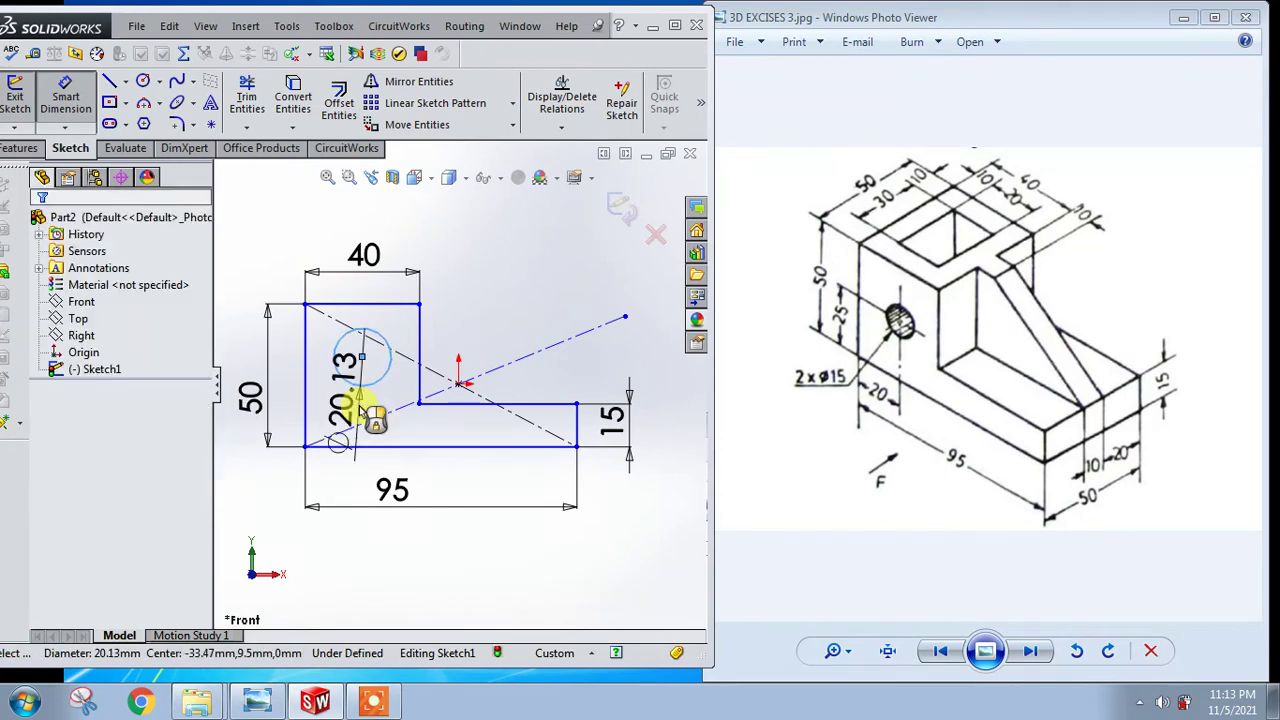
left_click(371, 398)
type("15")
key("Return")
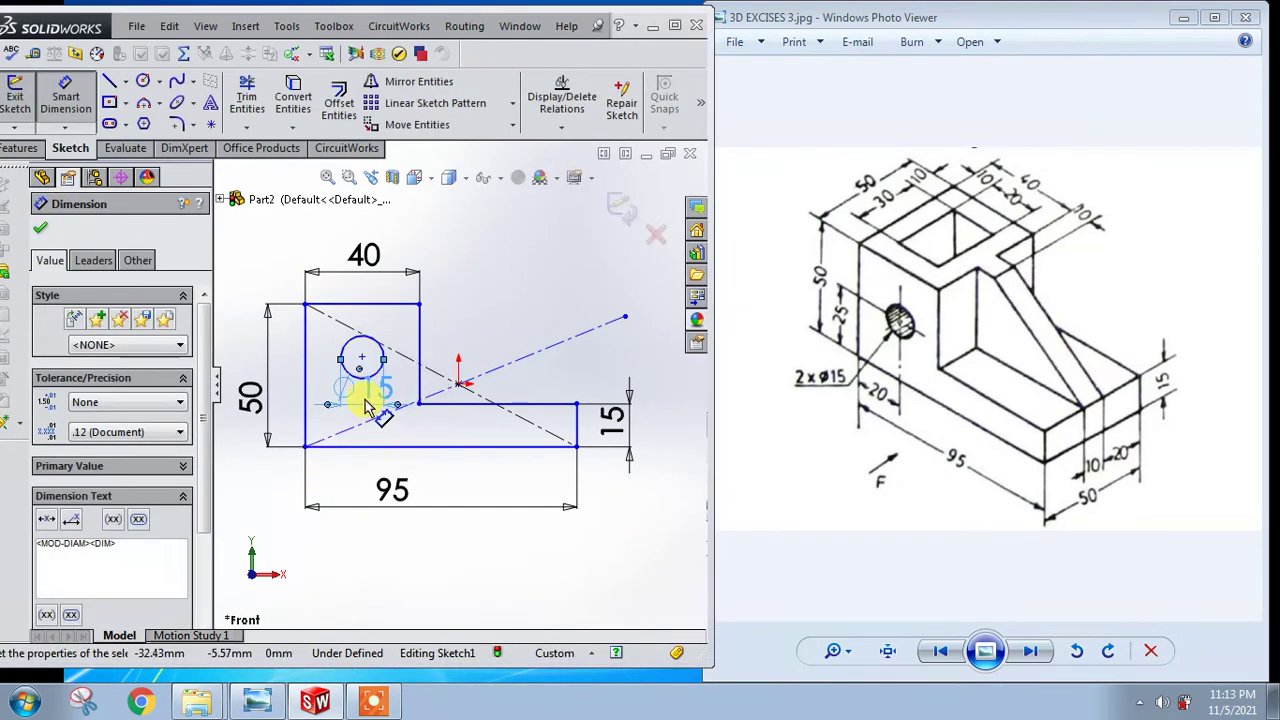
Step: Dimension the circle's centre 25 mm above the bottom line
left_click(378, 349)
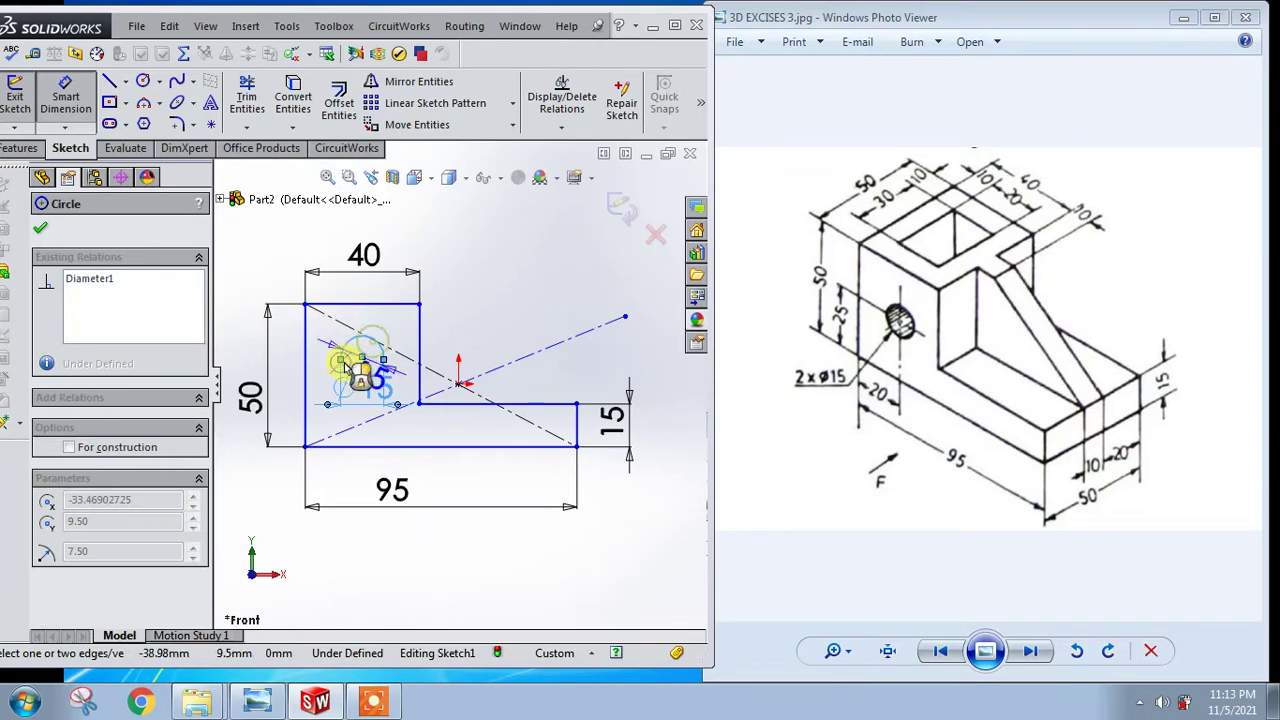
left_click(355, 445)
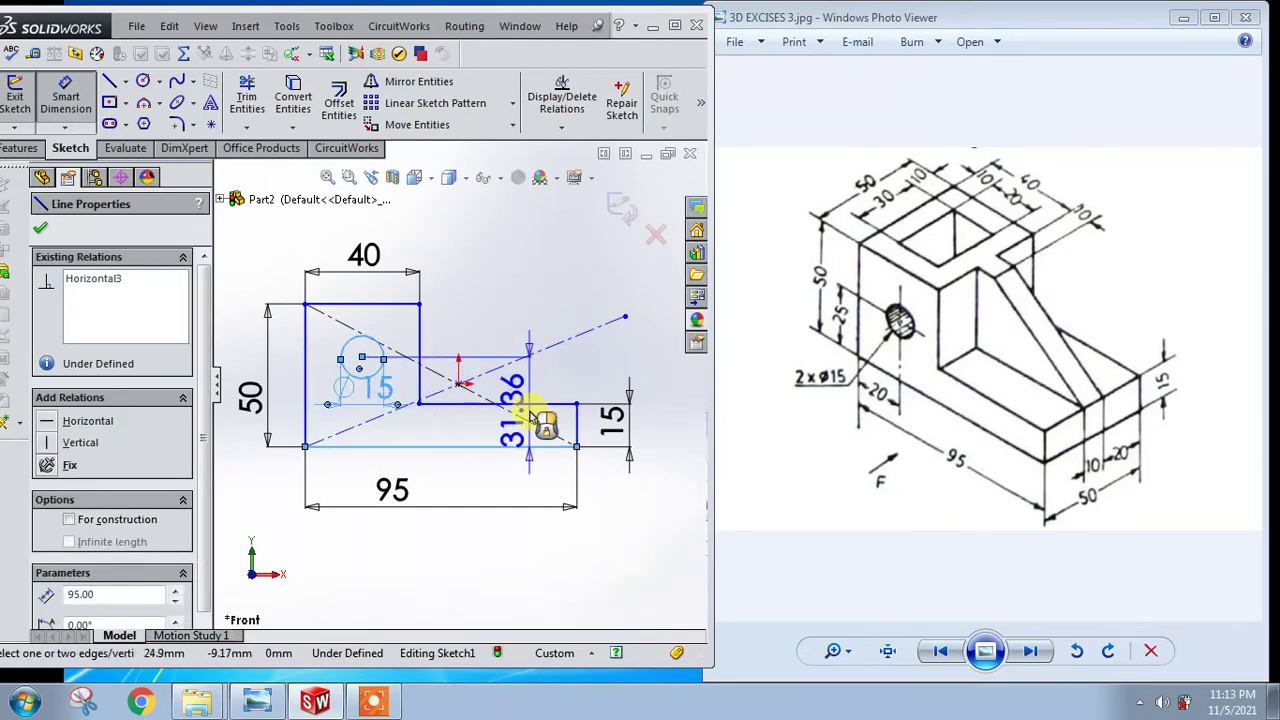
left_click(530, 413)
type("25")
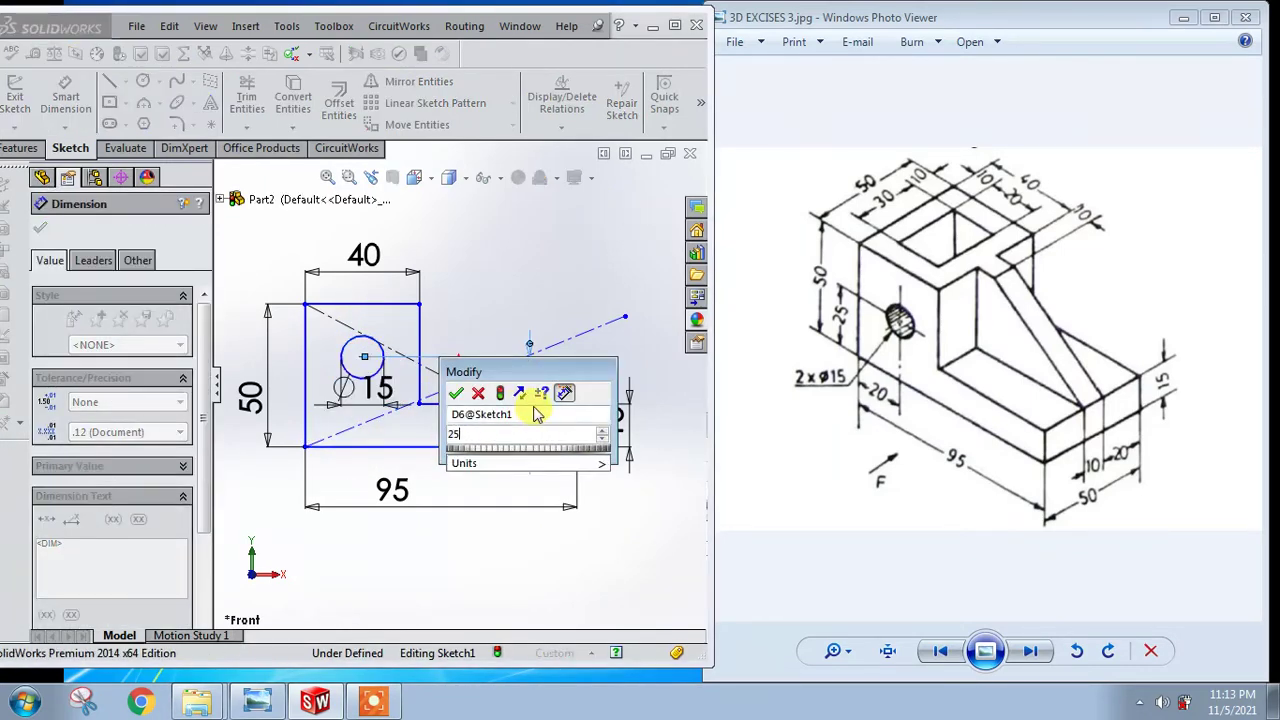
key("Return")
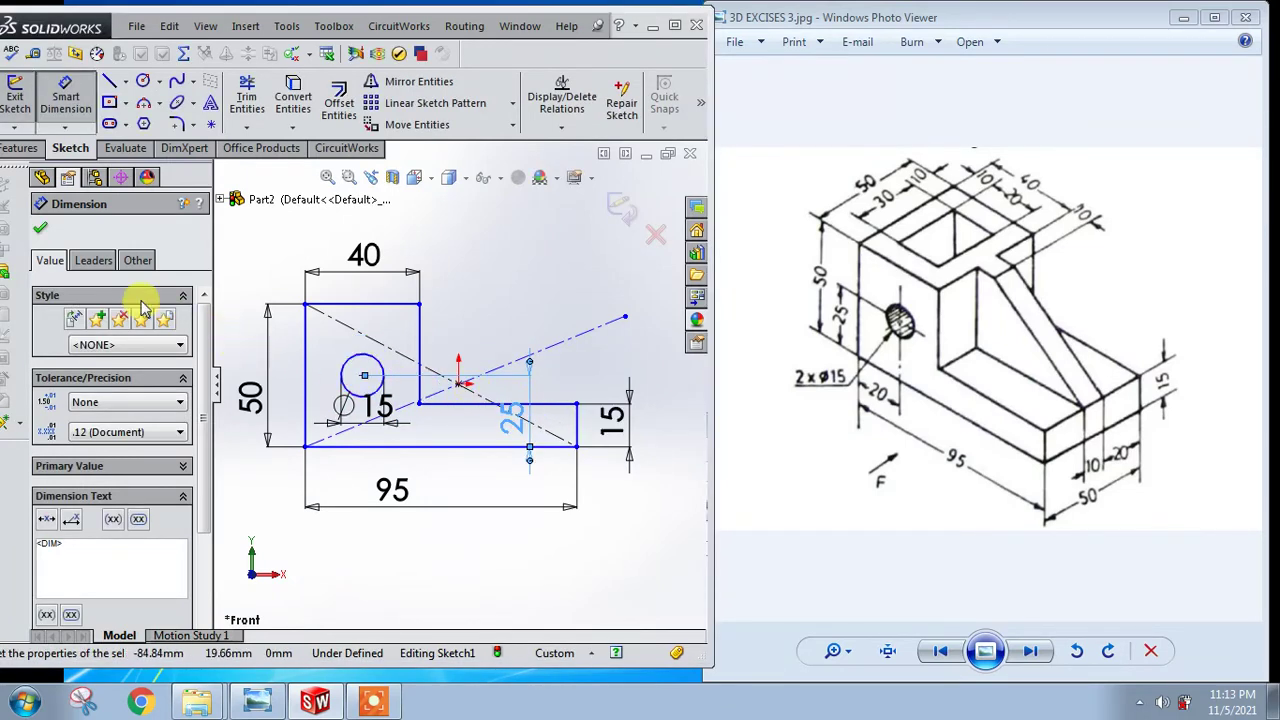
left_click(22, 148)
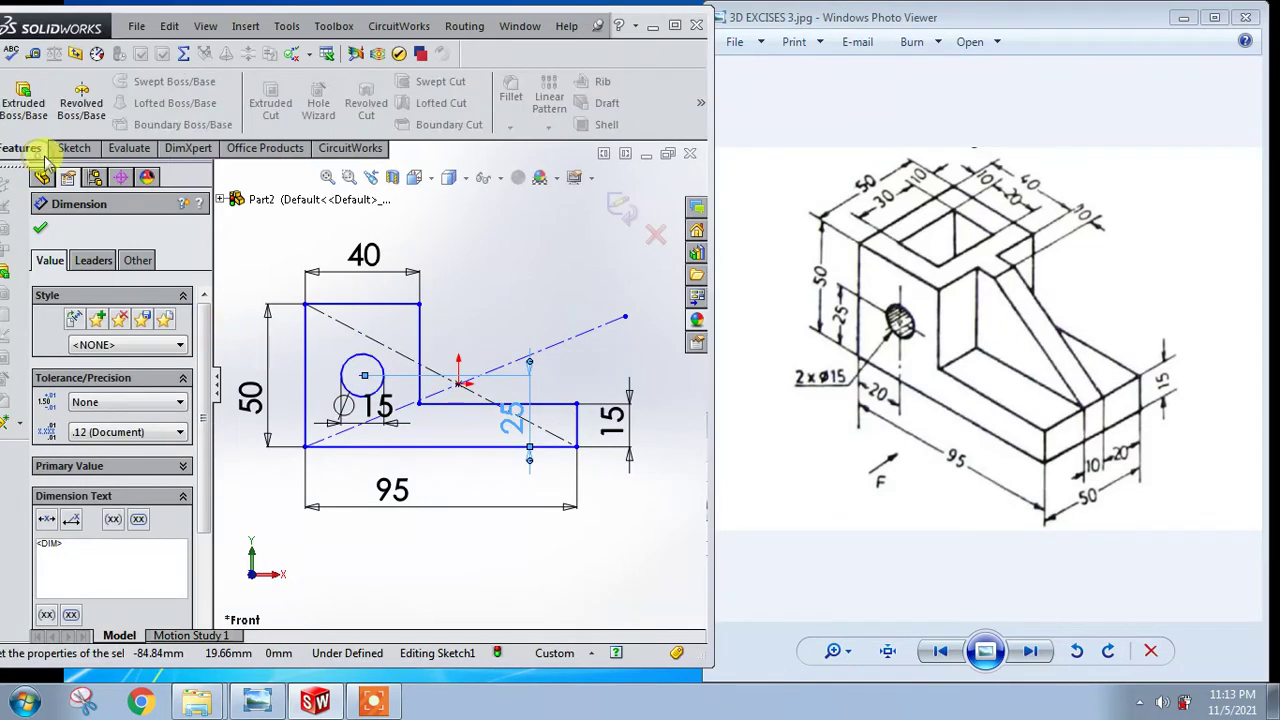
Step: Extrude the L-shaped sketch 50 mm with a Mid Plane end condition
left_click(16, 105)
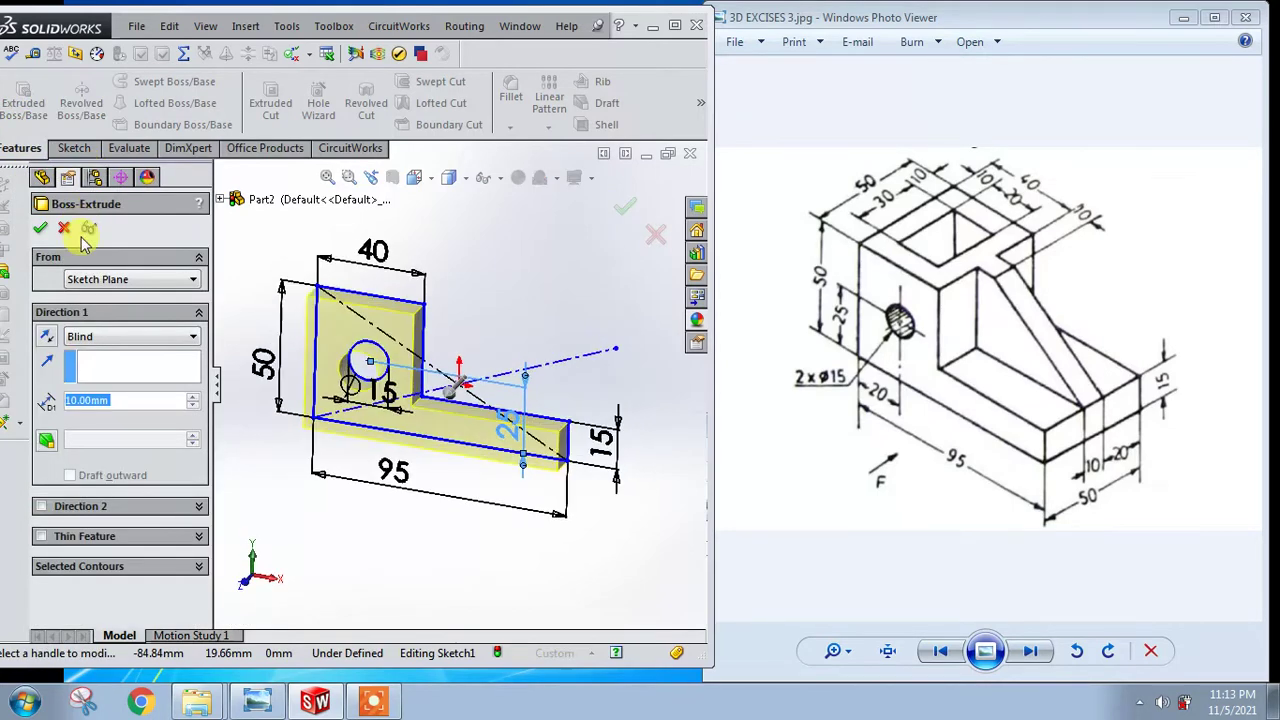
left_click(118, 337)
left_click(100, 421)
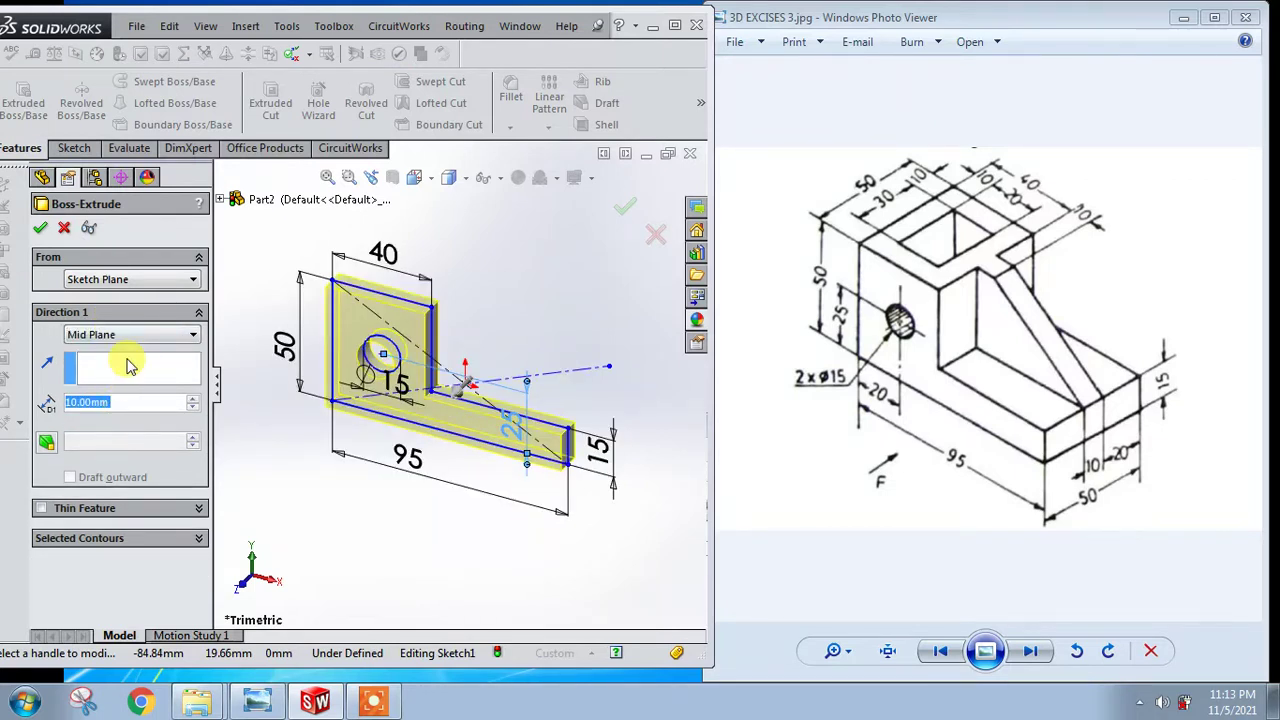
type("50")
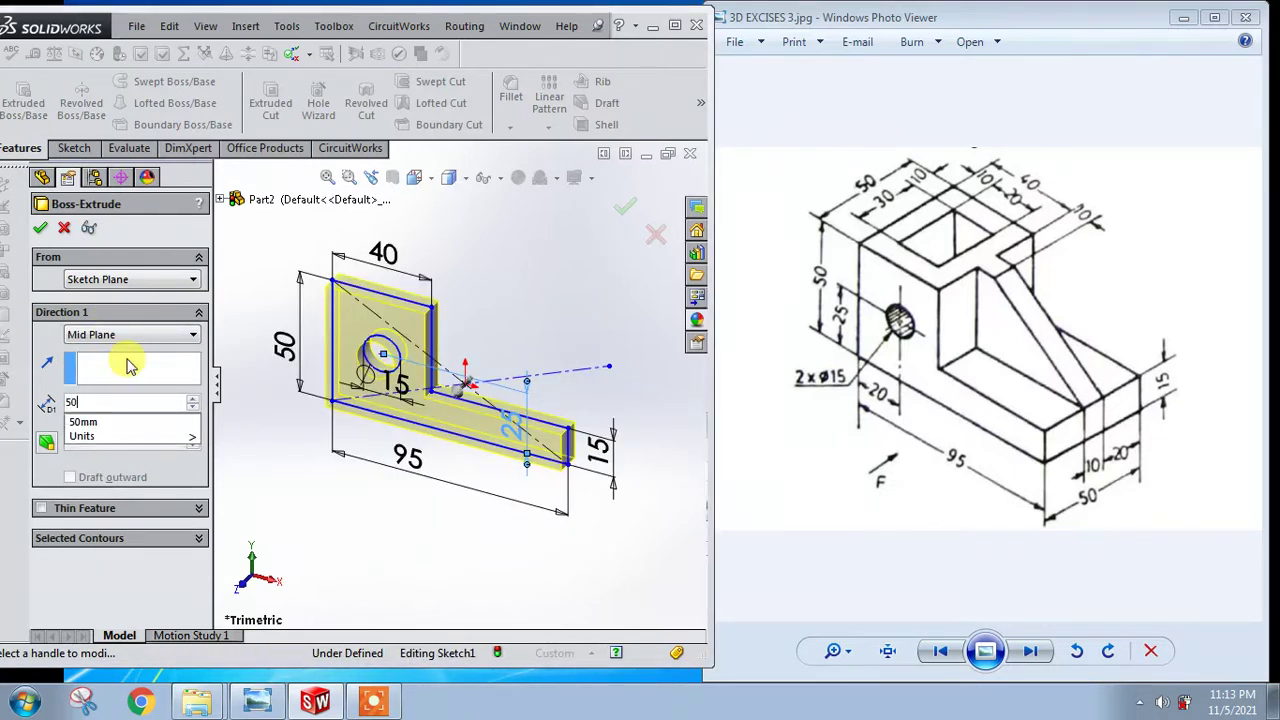
key("Return")
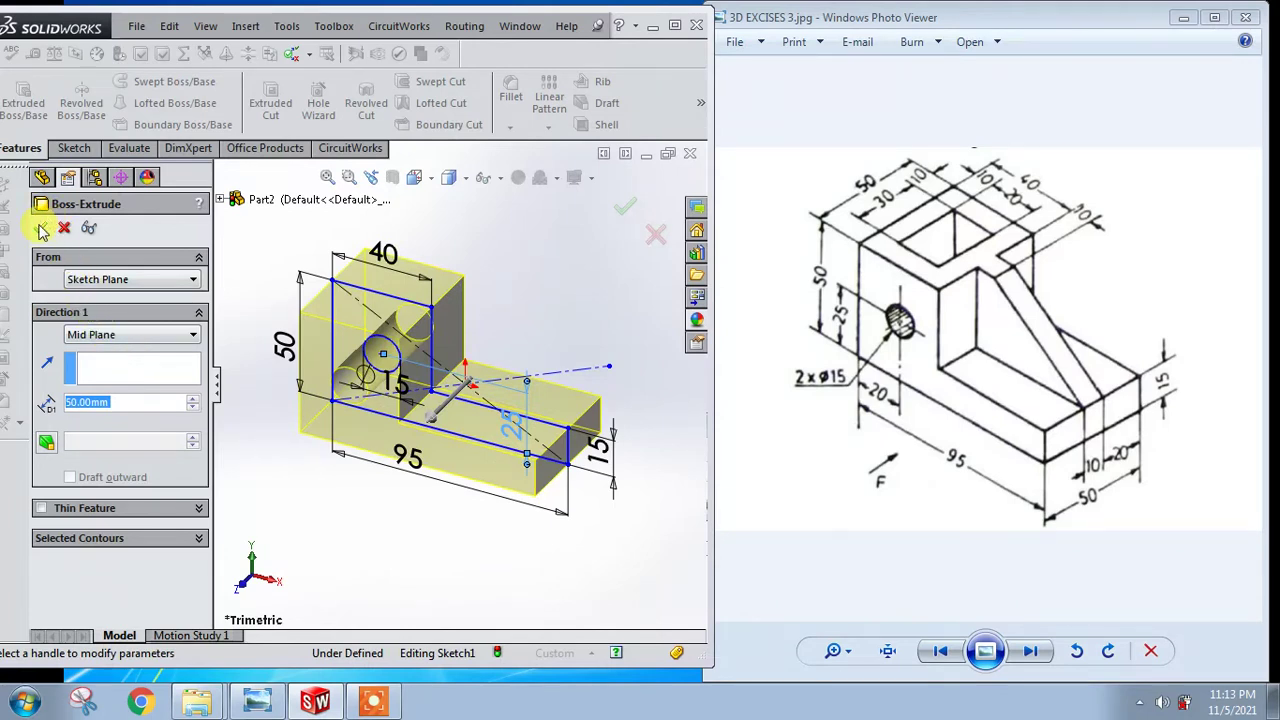
left_click(42, 229)
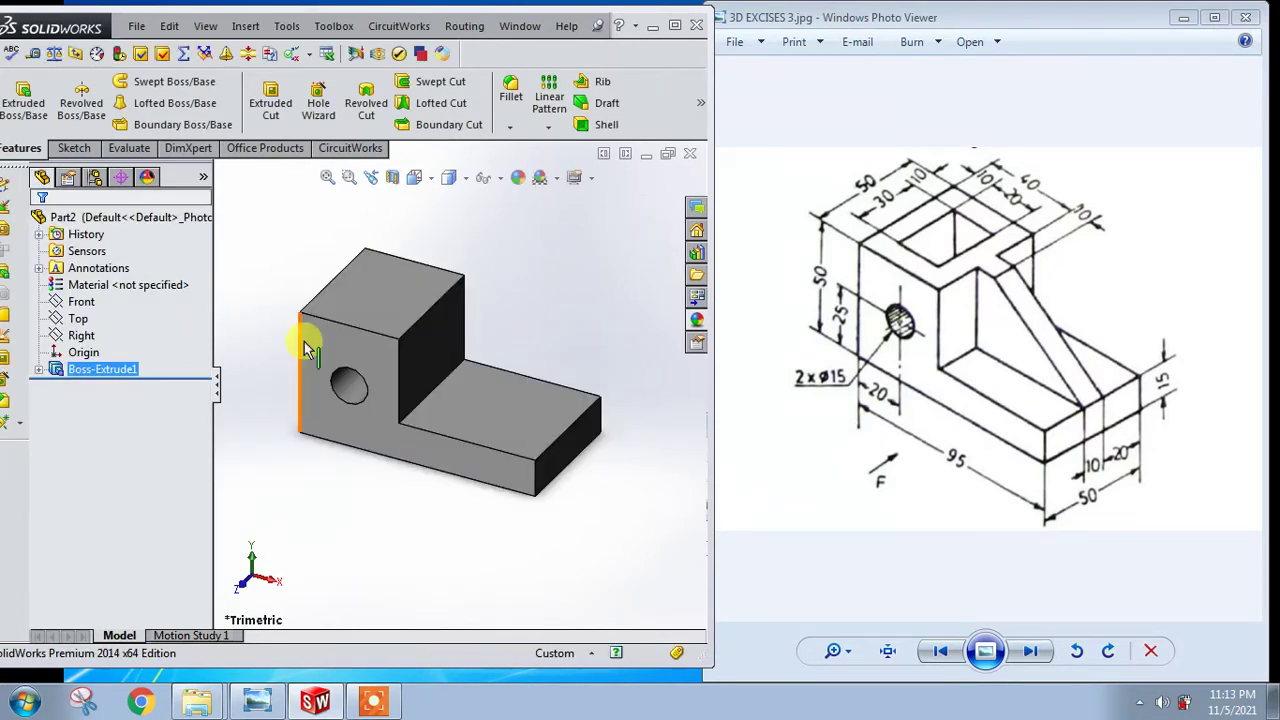
Step: Try a Shell on the upright block's top face, then undo it
left_click(388, 304)
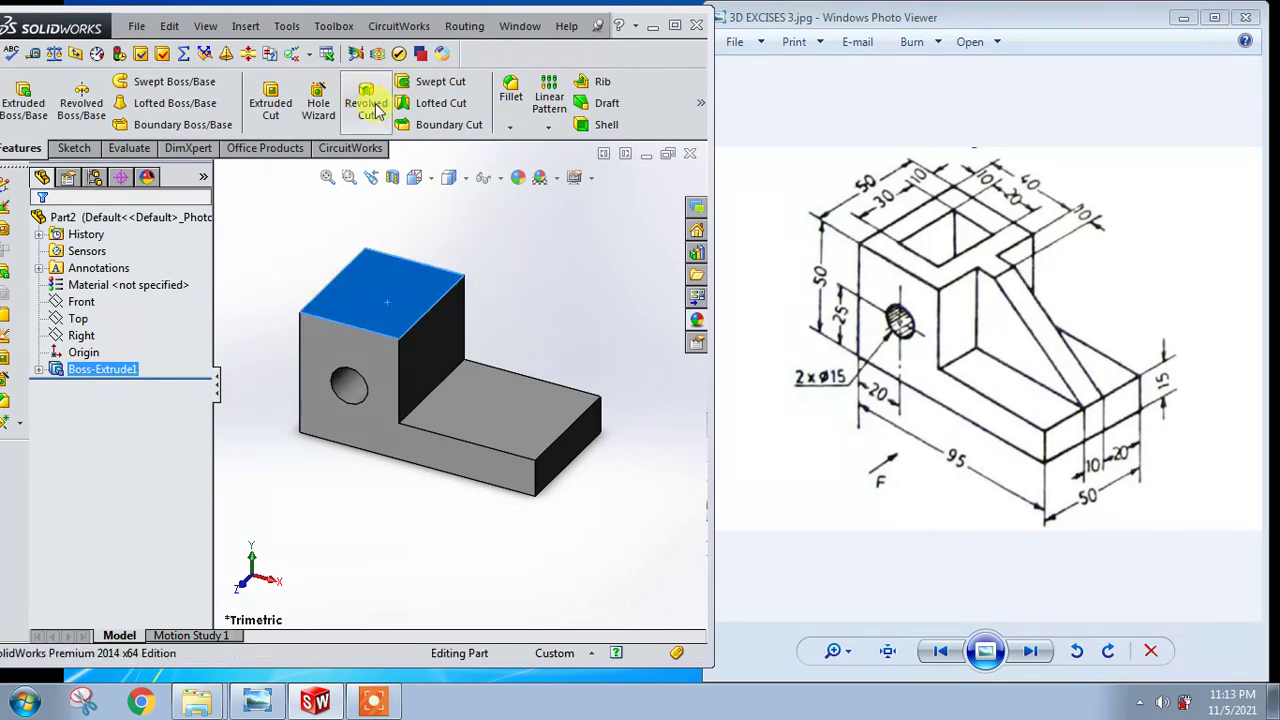
left_click(603, 130)
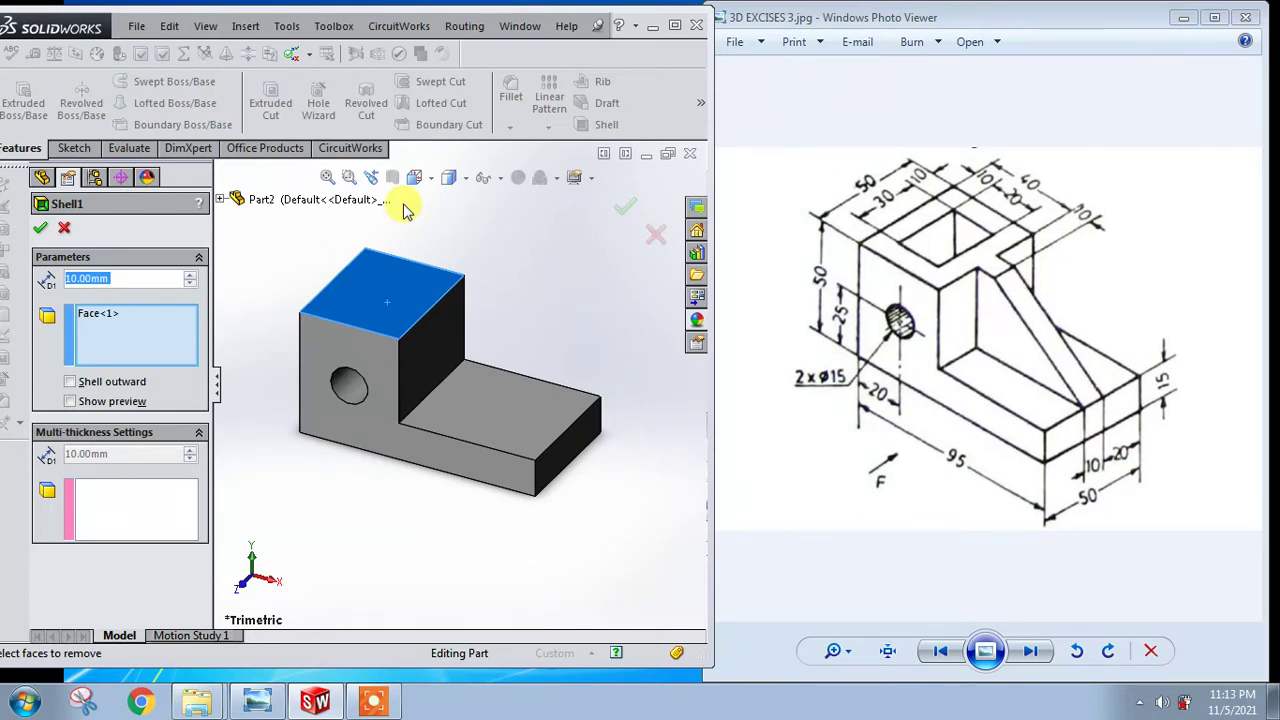
left_click(148, 278)
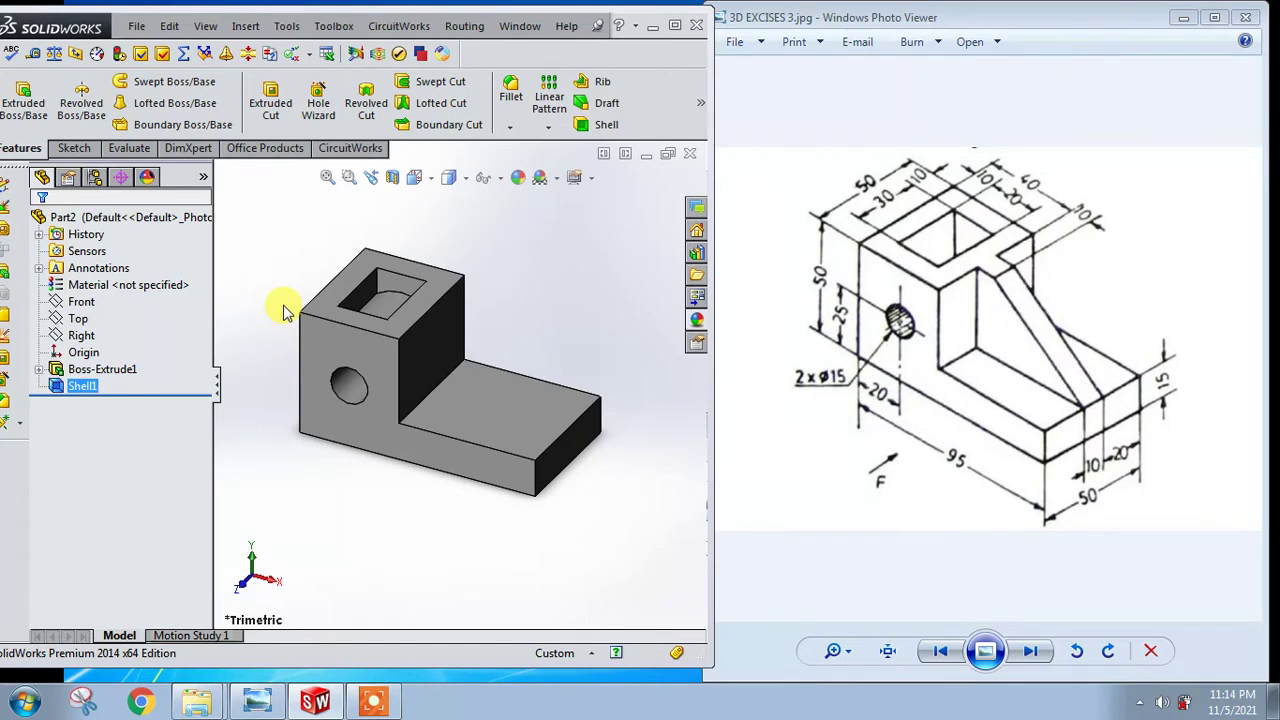
key("ctrl+z")
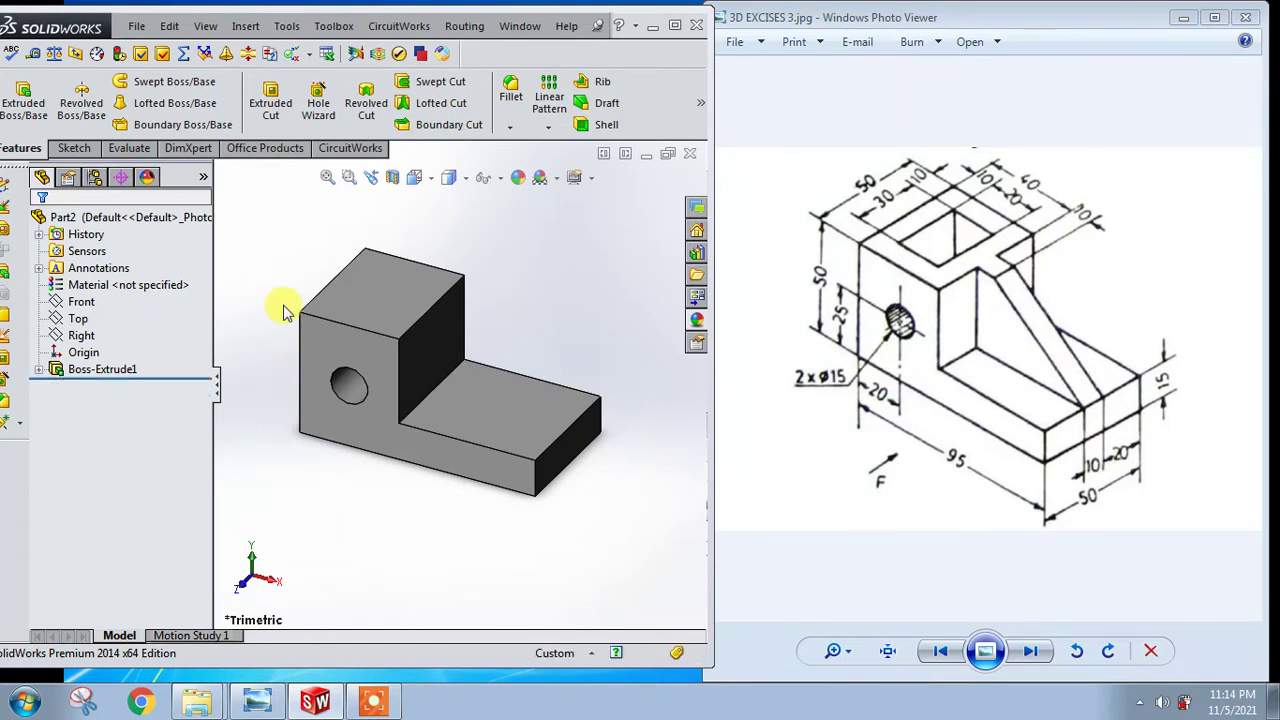
Step: Reselect the upright's top face and view it Normal To
left_click(365, 294)
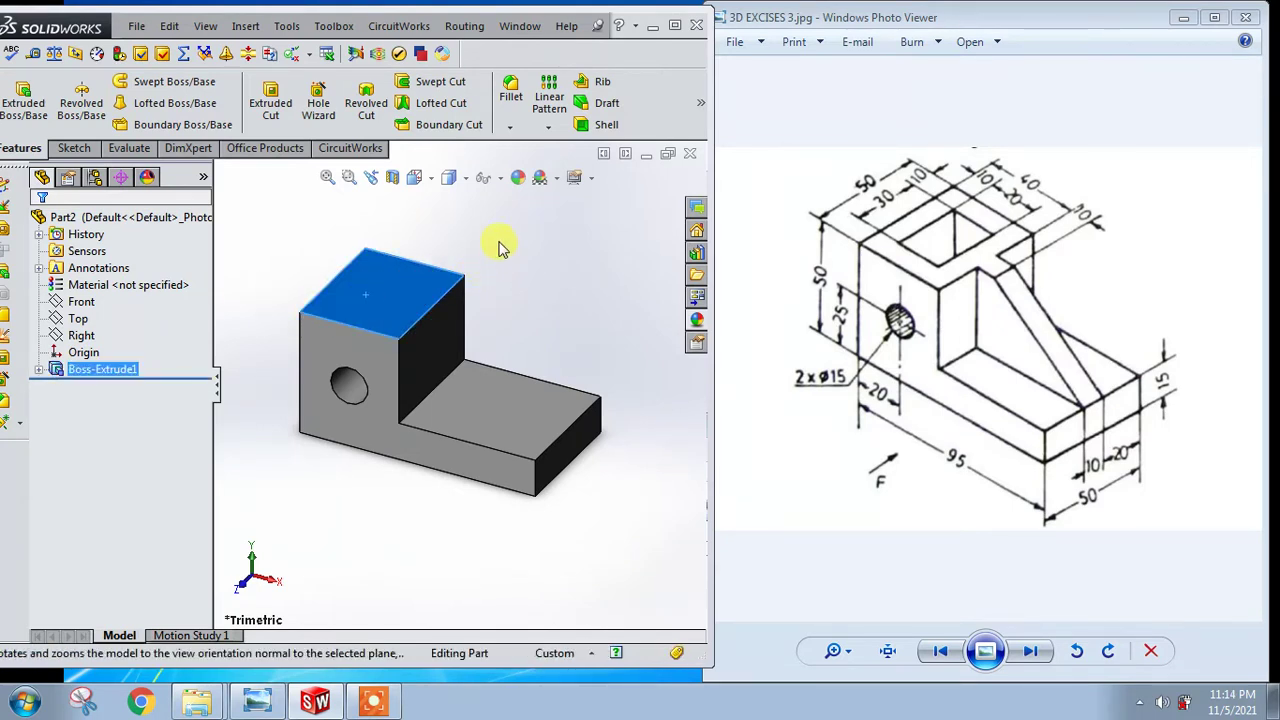
left_click(500, 245)
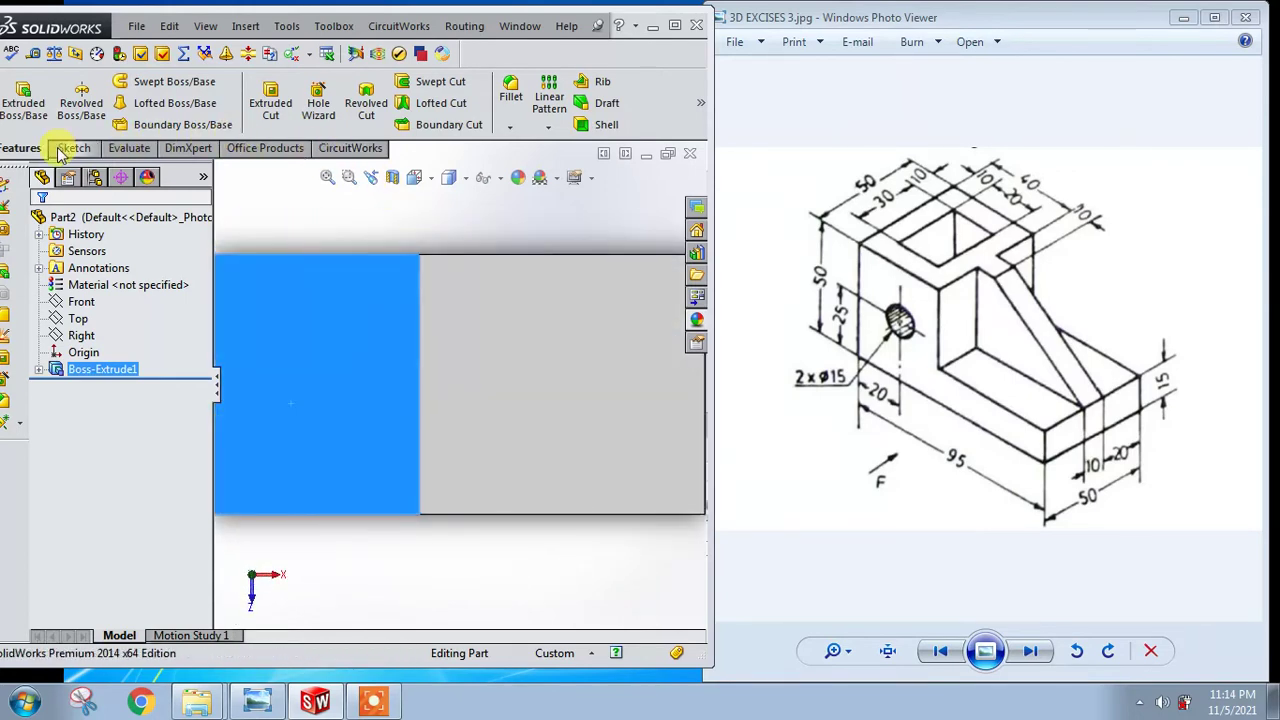
left_click(72, 147)
left_click(125, 103)
Step: Draw a corner rectangle on the top face and set its top offset to 10 mm
left_click(165, 114)
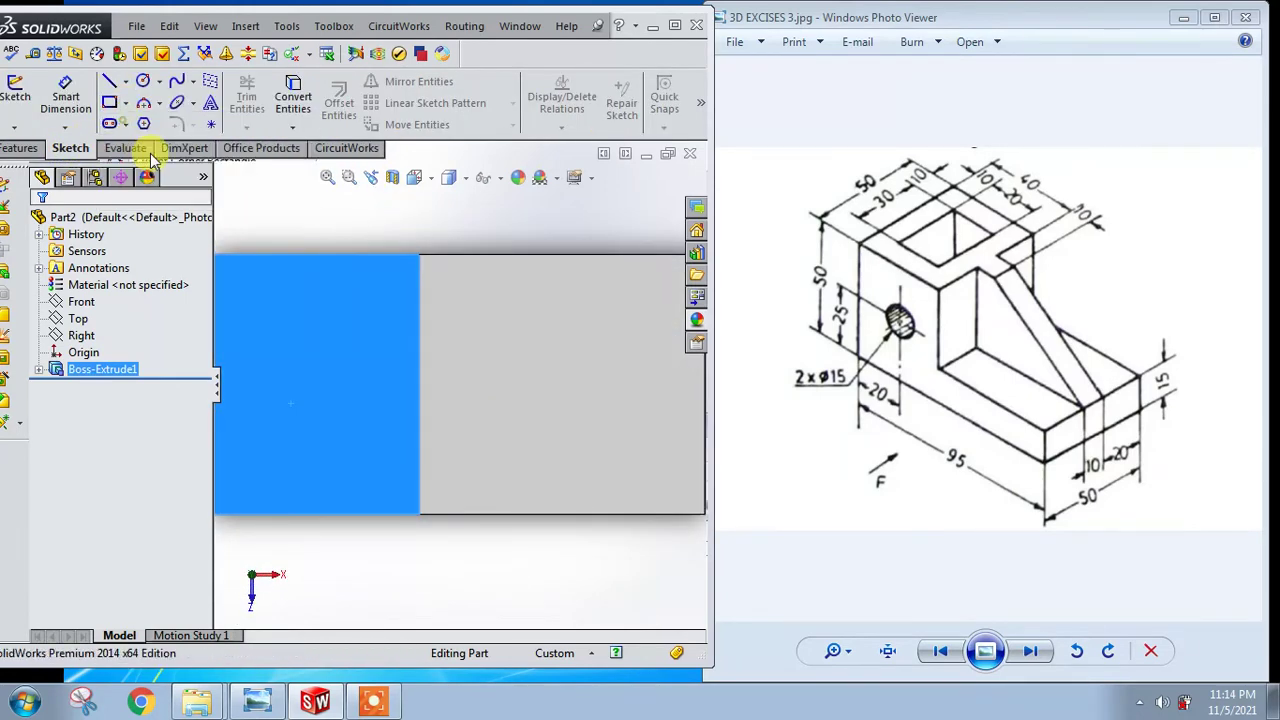
left_click(310, 315)
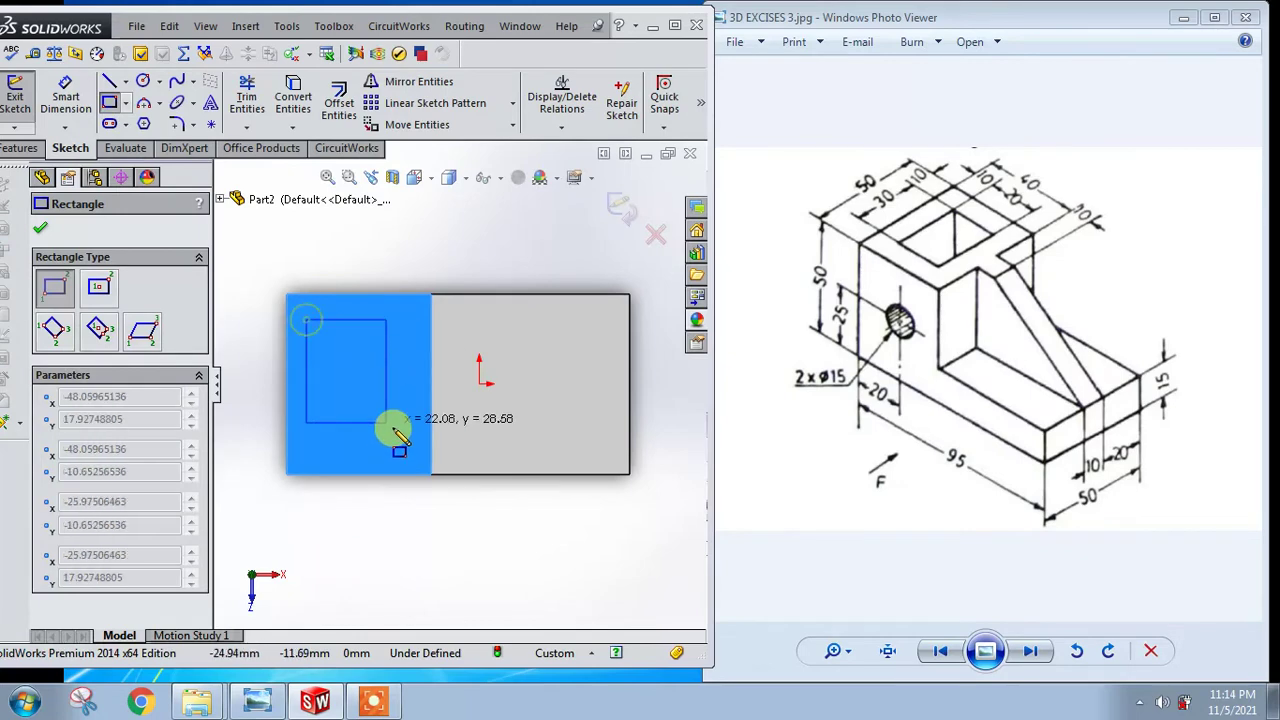
left_click_drag(312, 328, 409, 448)
key("Escape")
left_click(86, 120)
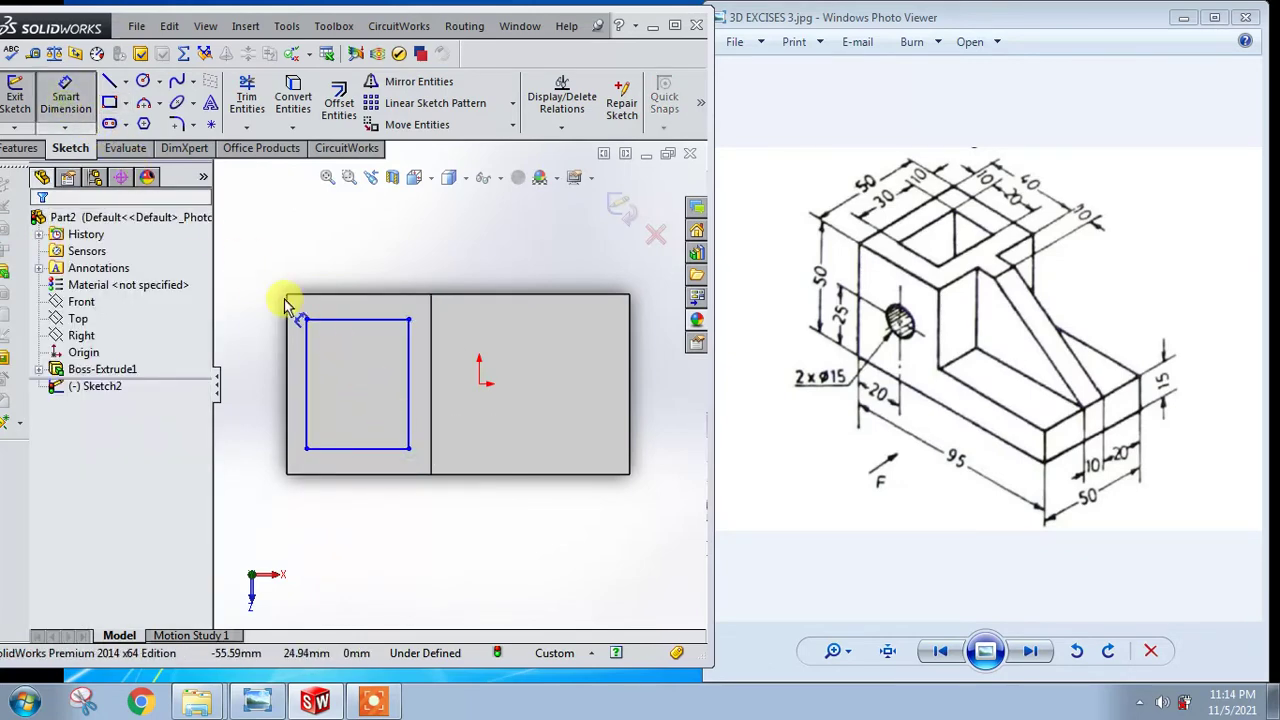
left_click(340, 330)
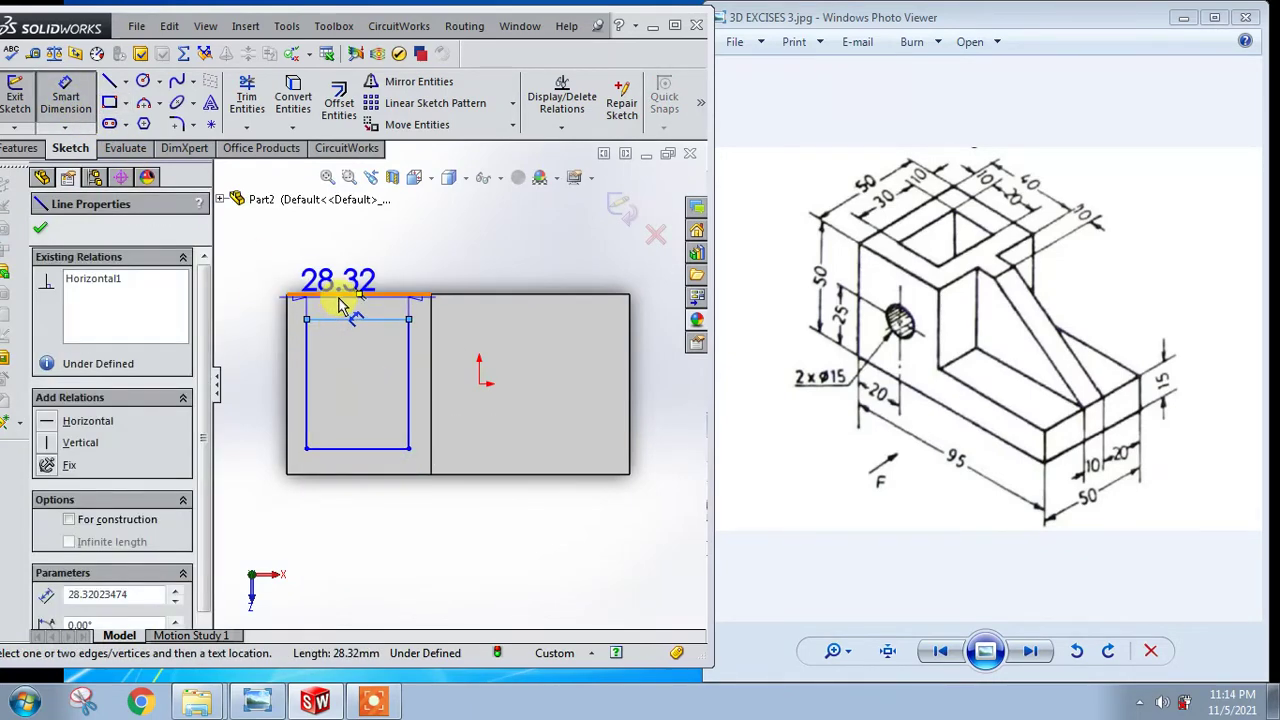
left_click(340, 252)
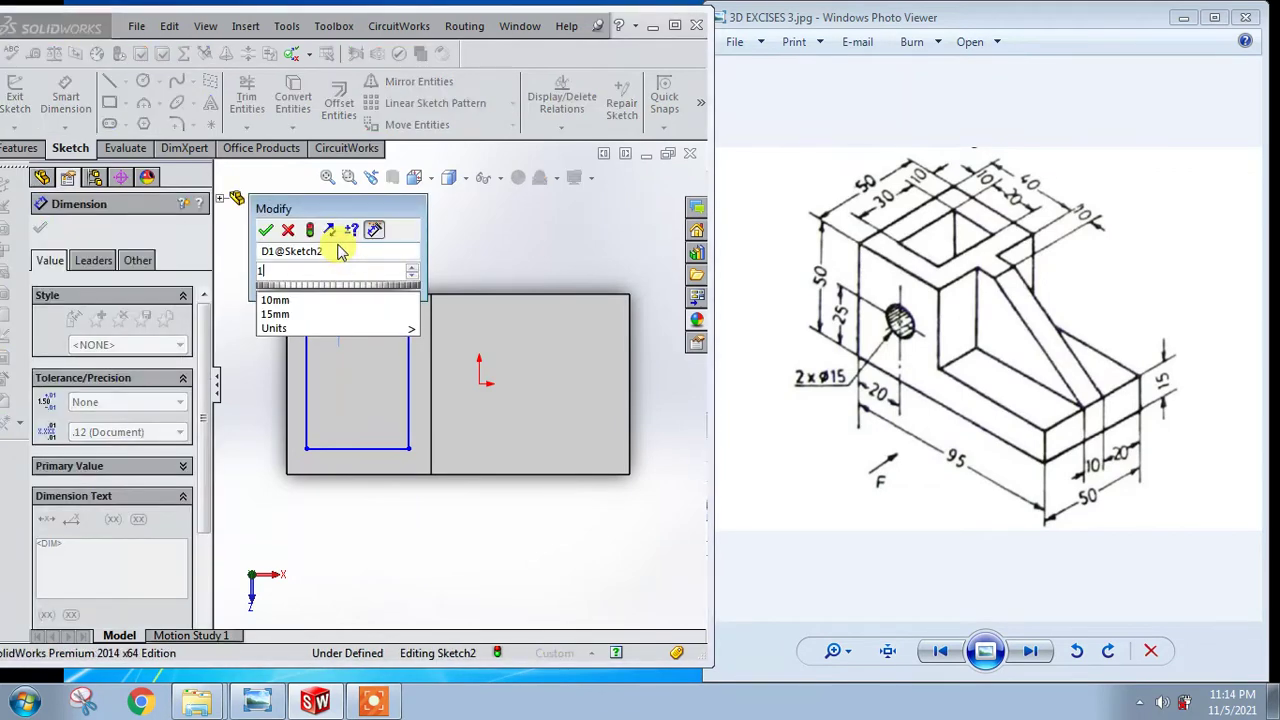
type("10")
key("Return")
Step: Set the rectangle's left, right and bottom offsets to 10 mm each
left_click(307, 360)
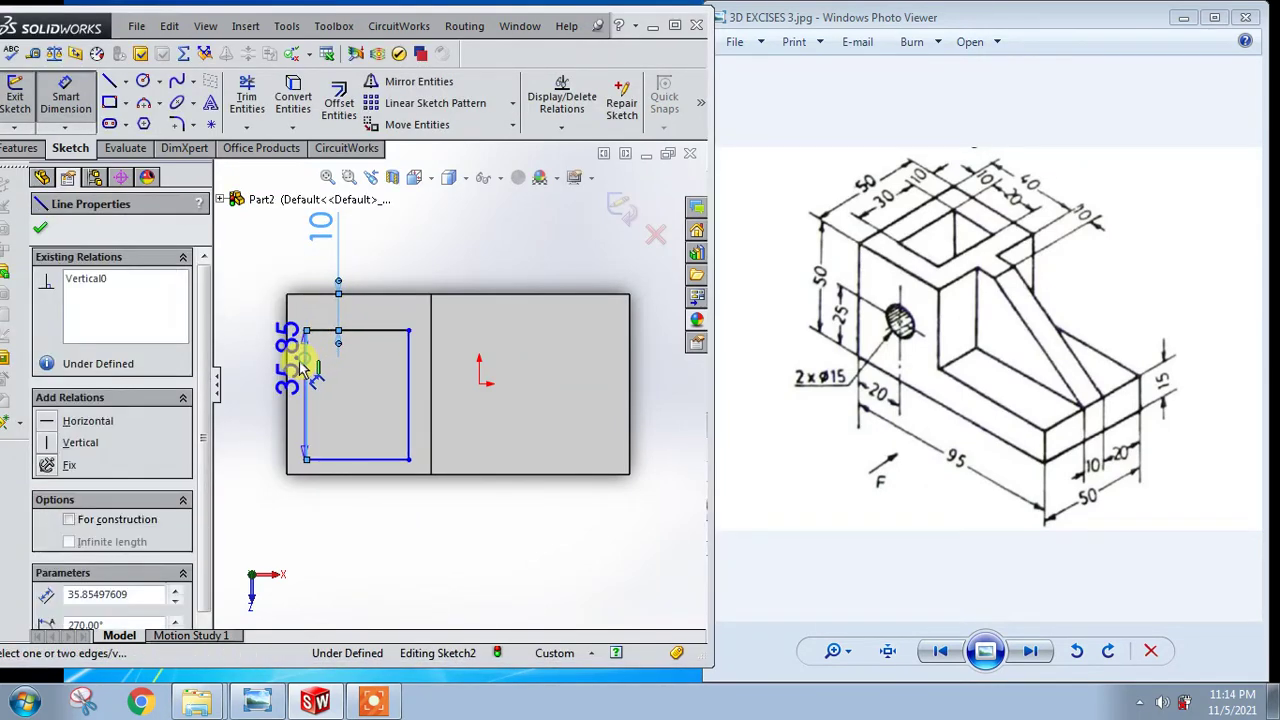
left_click(287, 362)
left_click(265, 365)
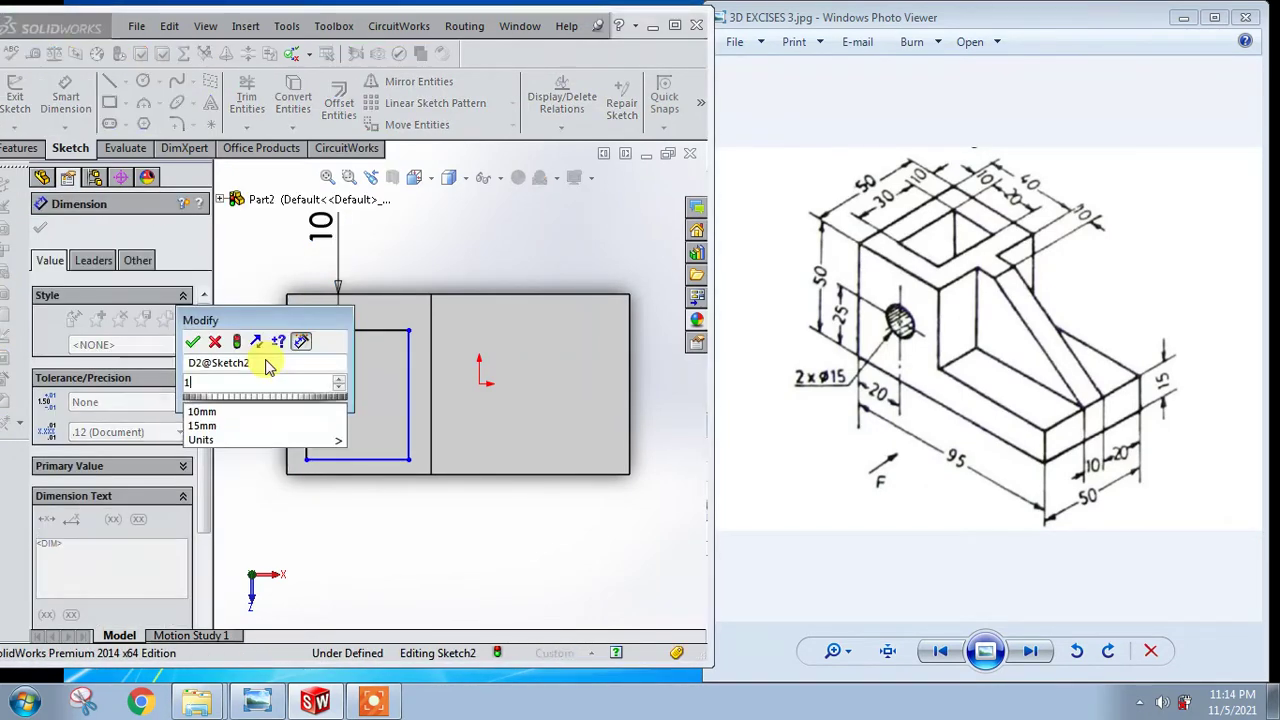
type("10")
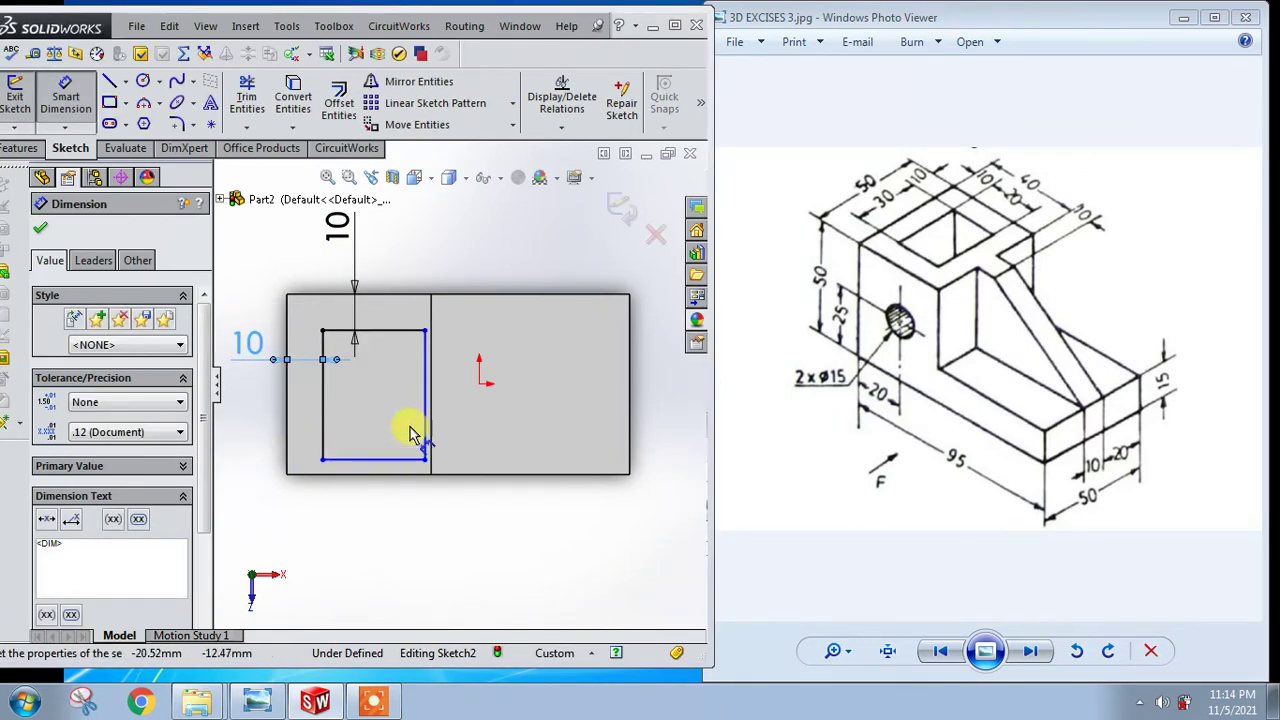
left_click(430, 410)
left_click(431, 395)
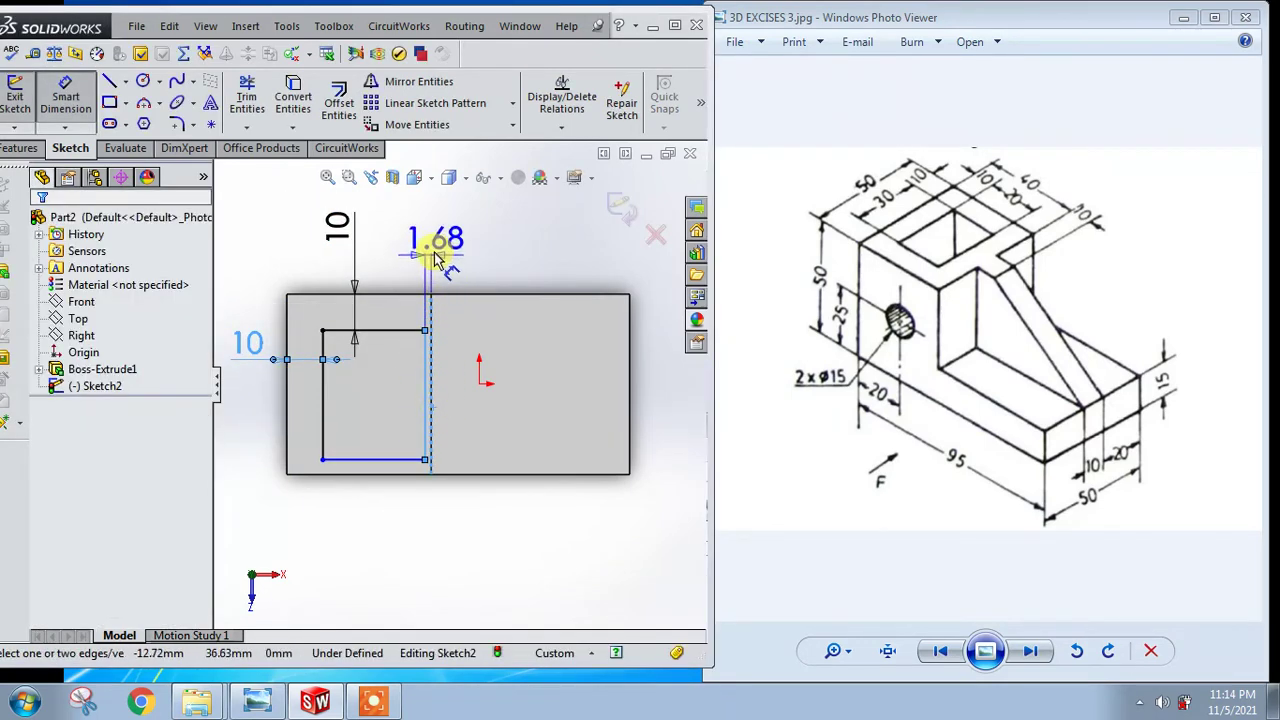
left_click(432, 248)
type("10")
key("Return")
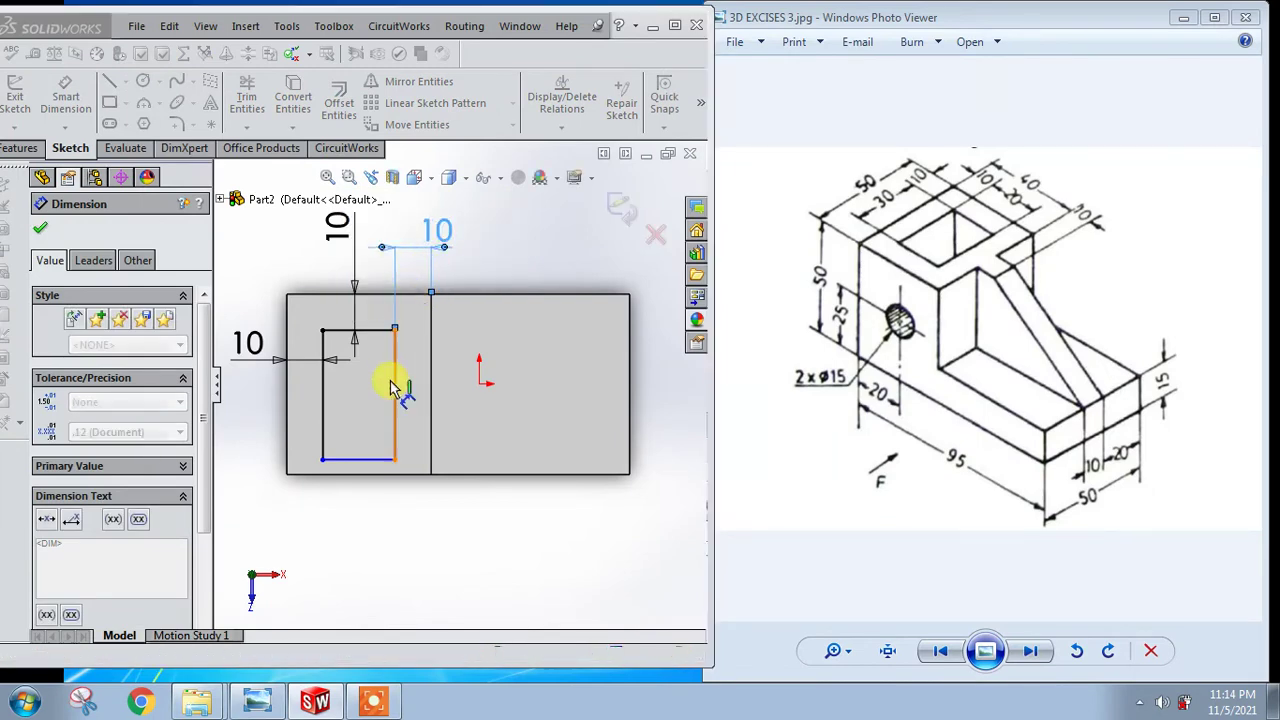
left_click(367, 462)
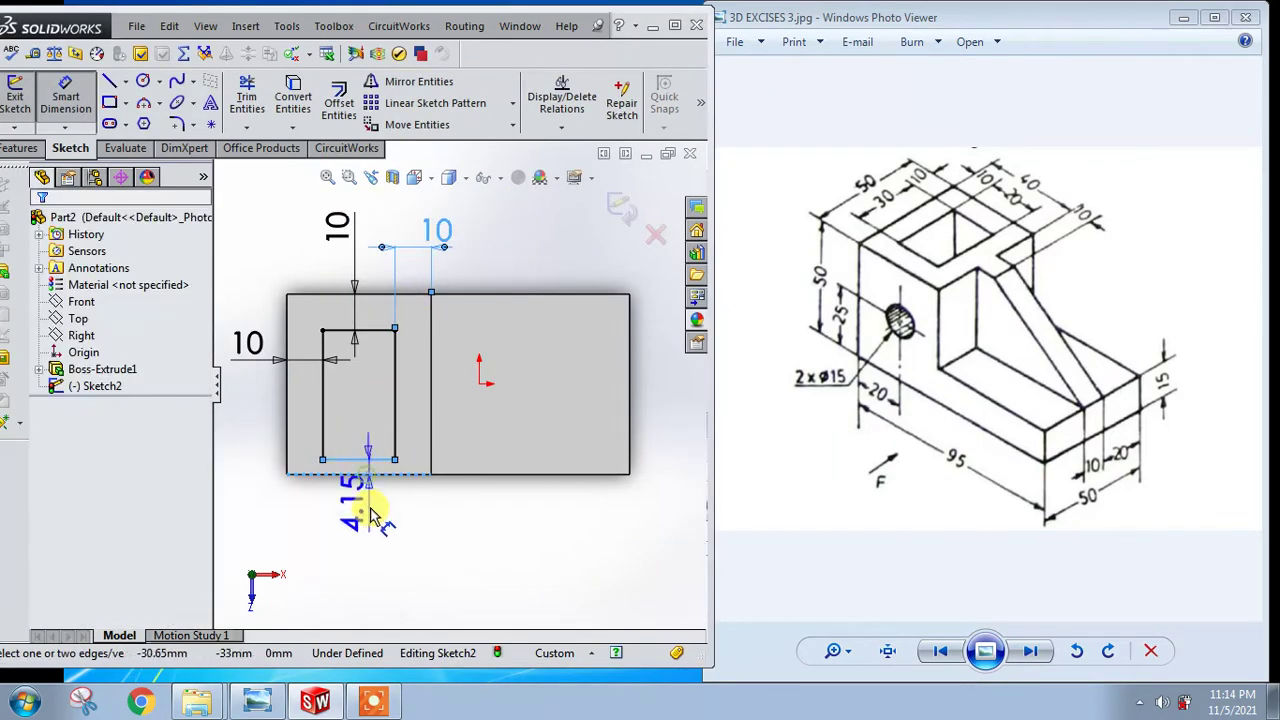
left_click(377, 525)
type("10")
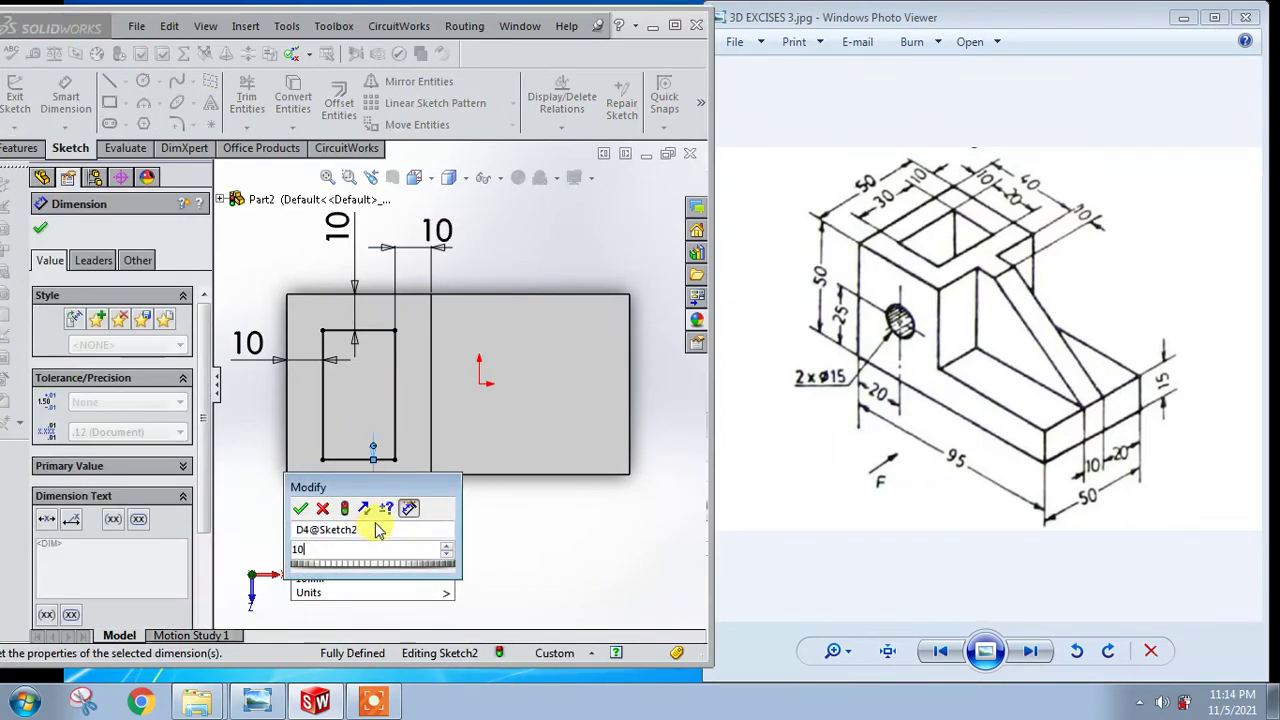
key("Return")
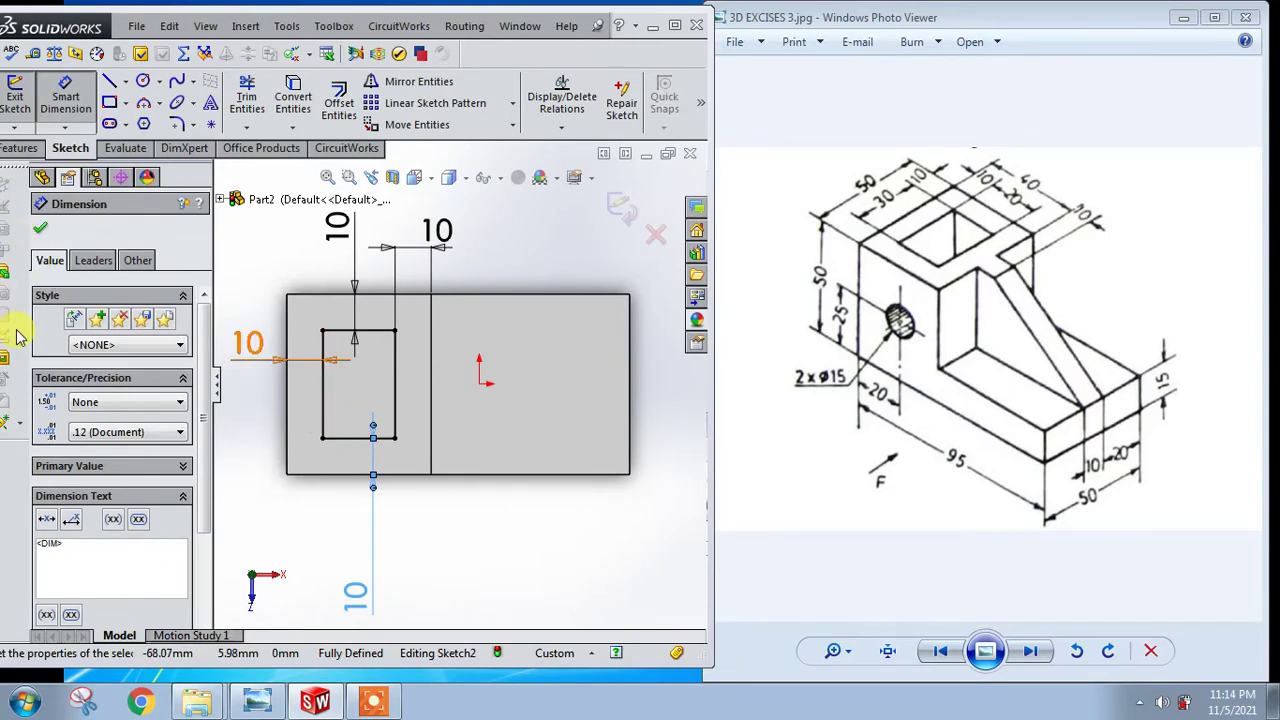
key("ctrl+e")
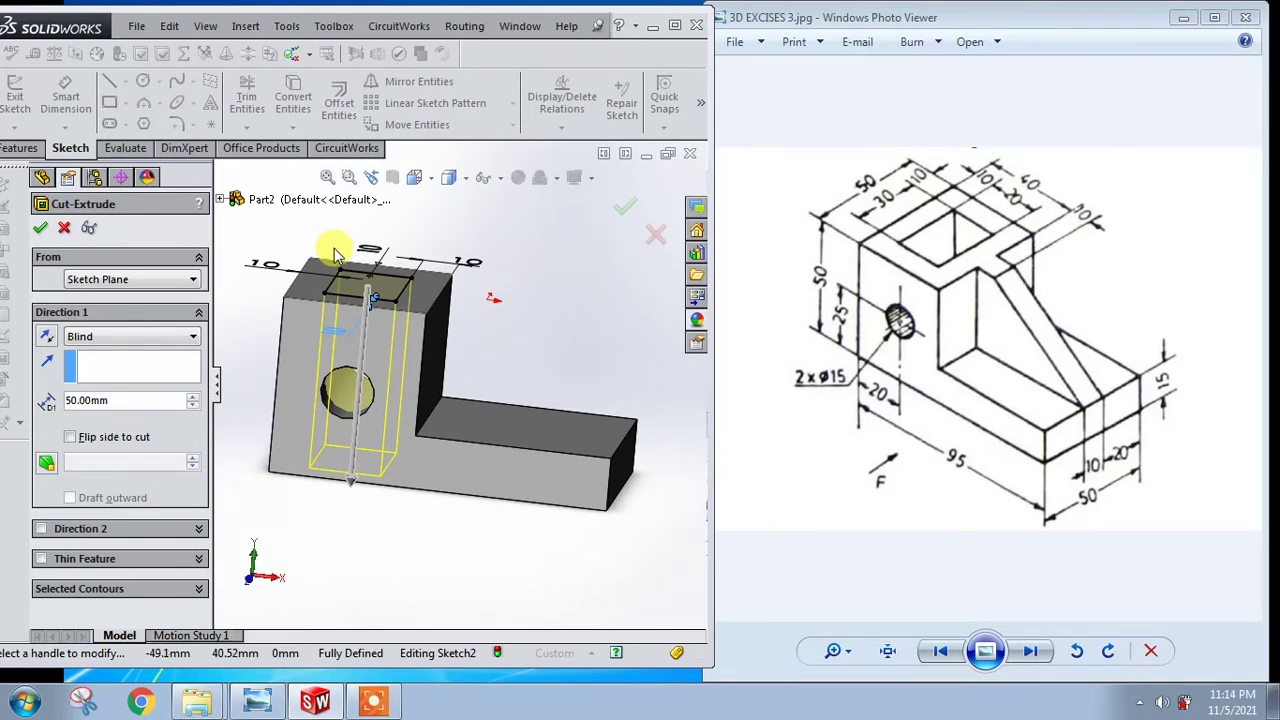
Step: Cut the rectangle Up To Surface, down to the foot's top face, then orbit to inspect the pocket
left_click(122, 337)
left_click(99, 414)
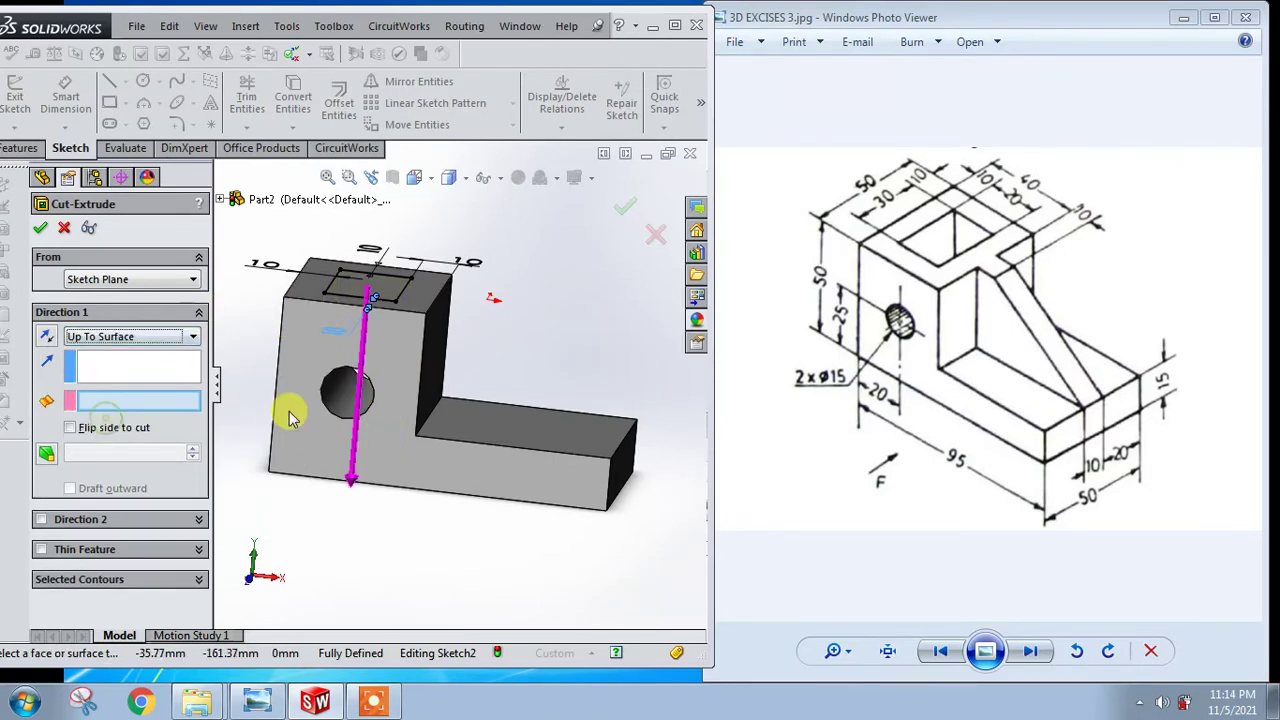
left_click(486, 423)
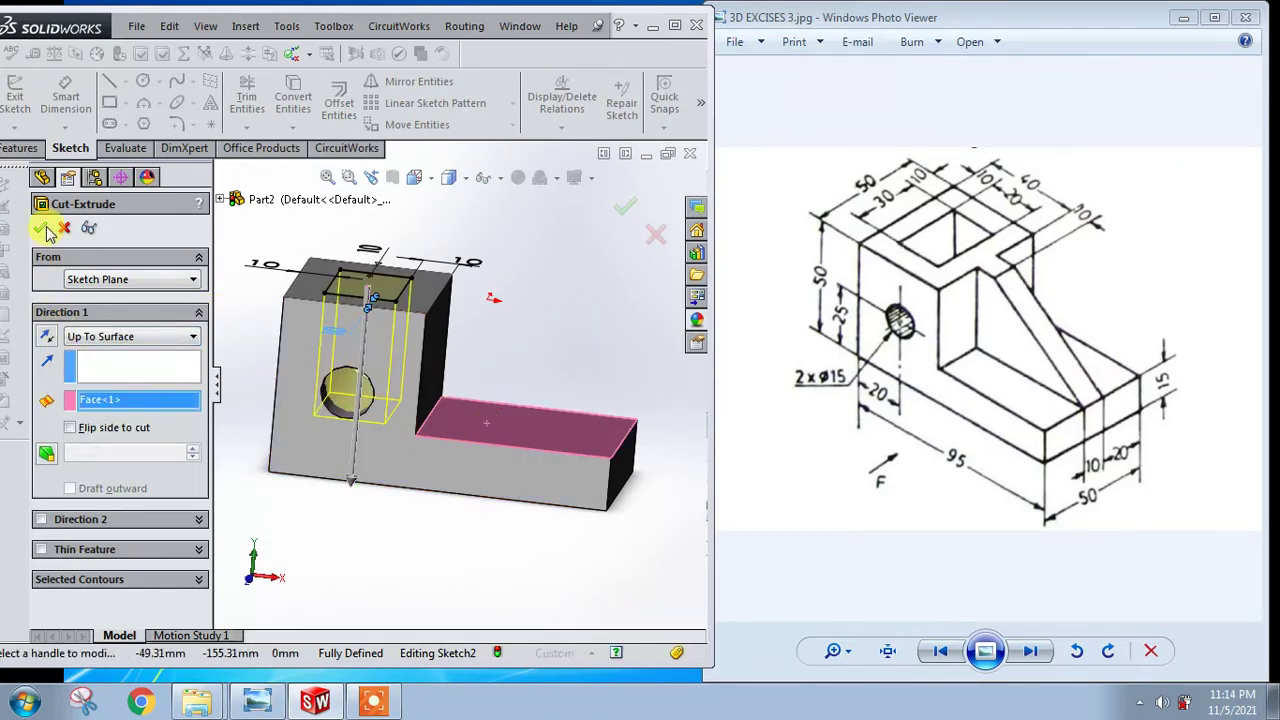
left_click(42, 229)
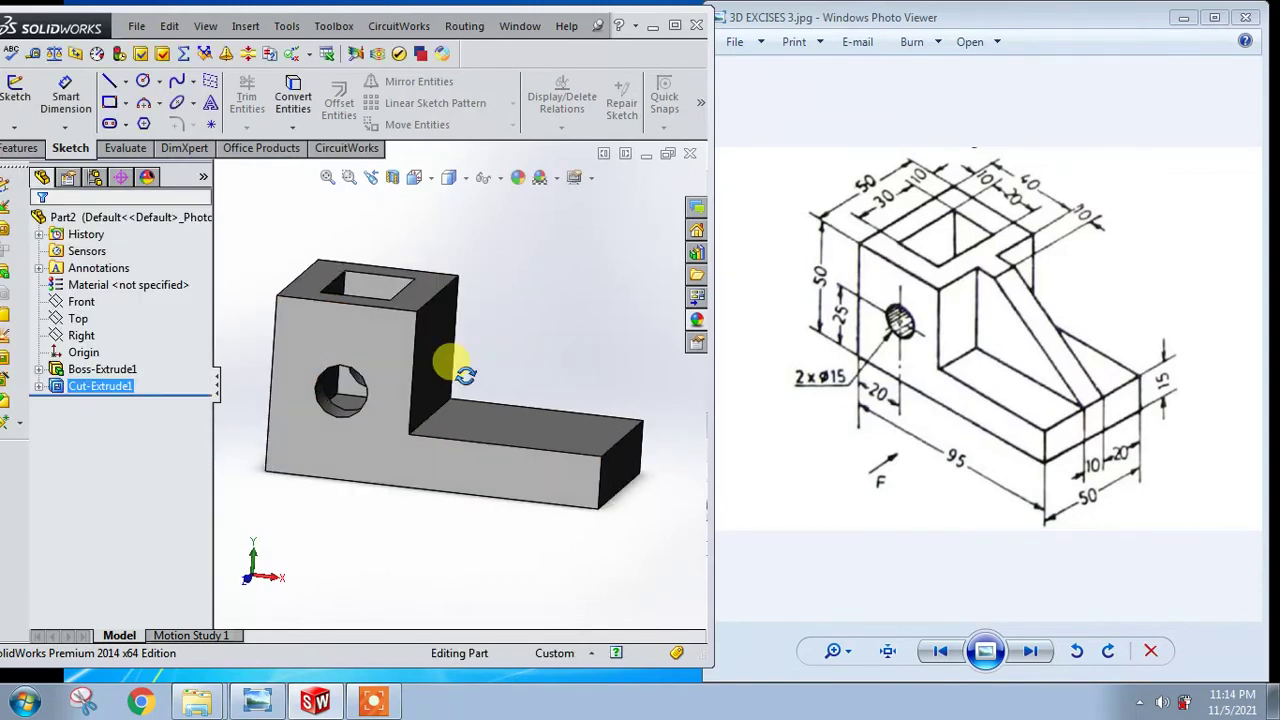
middle_click_drag(452, 364, 428, 395)
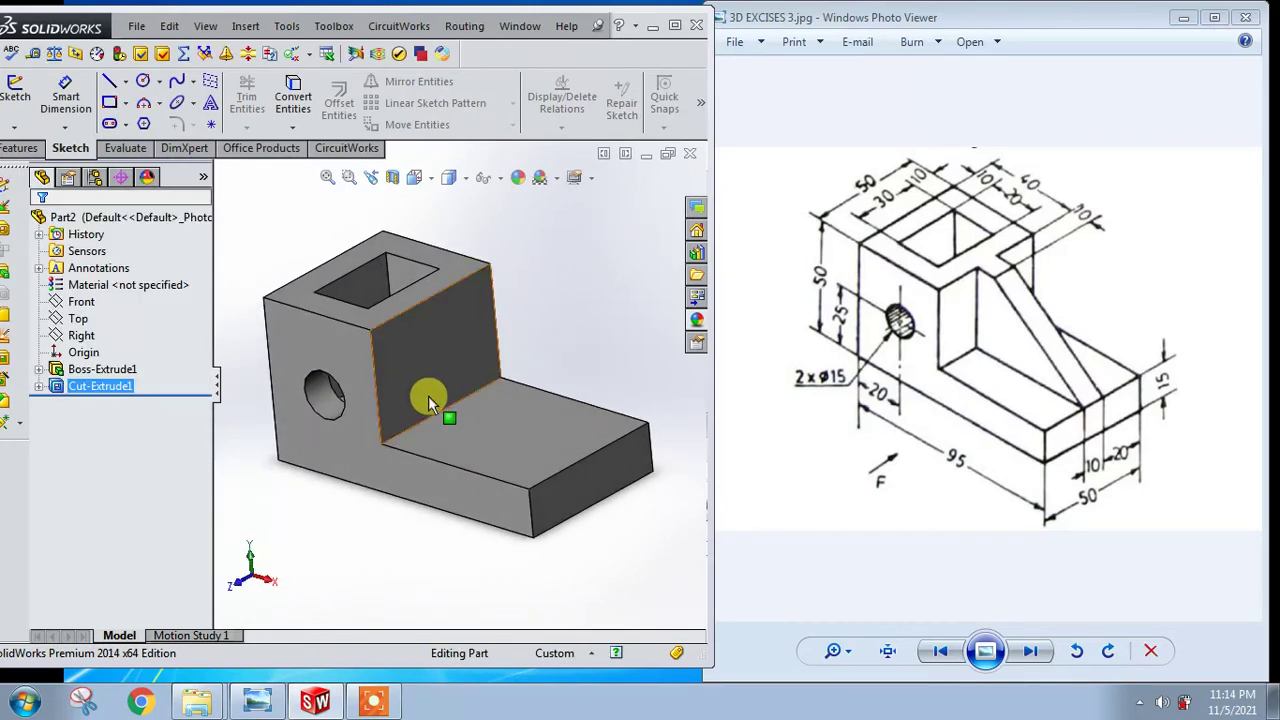
Step: Select the Front plane and view it Normal To for the rib sketch
key("ctrl+7")
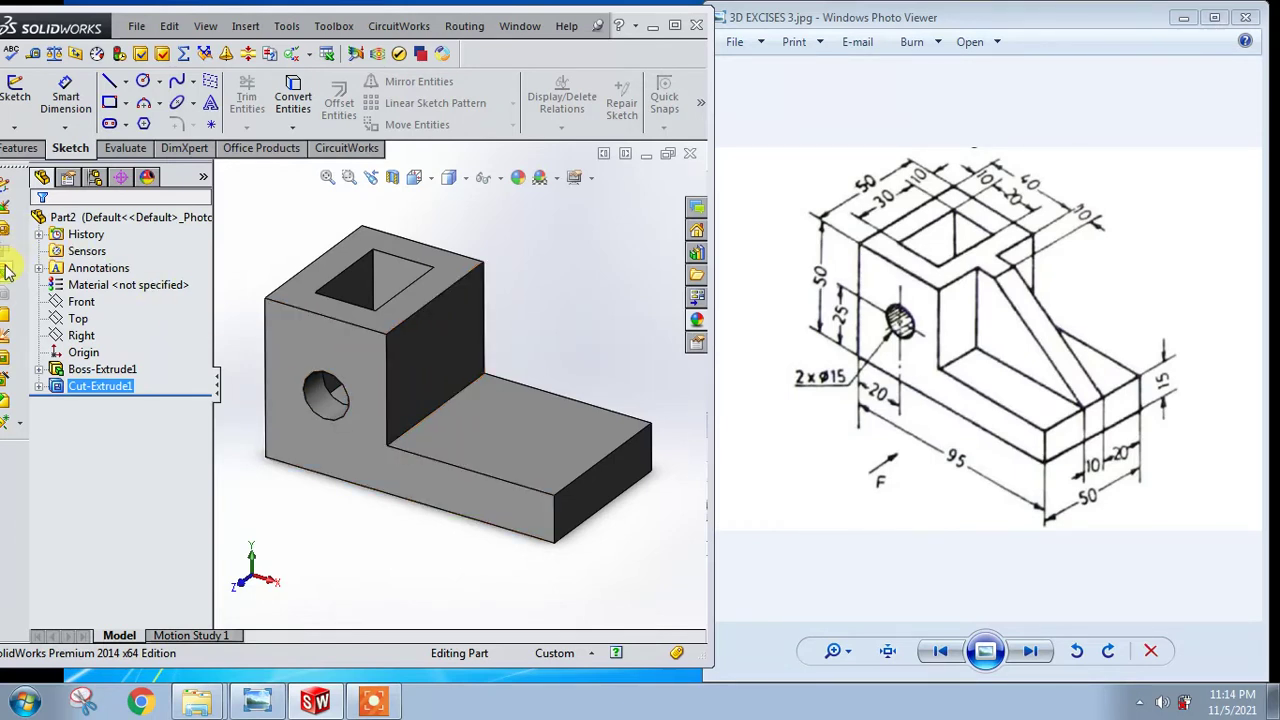
left_click(88, 303)
left_click(416, 178)
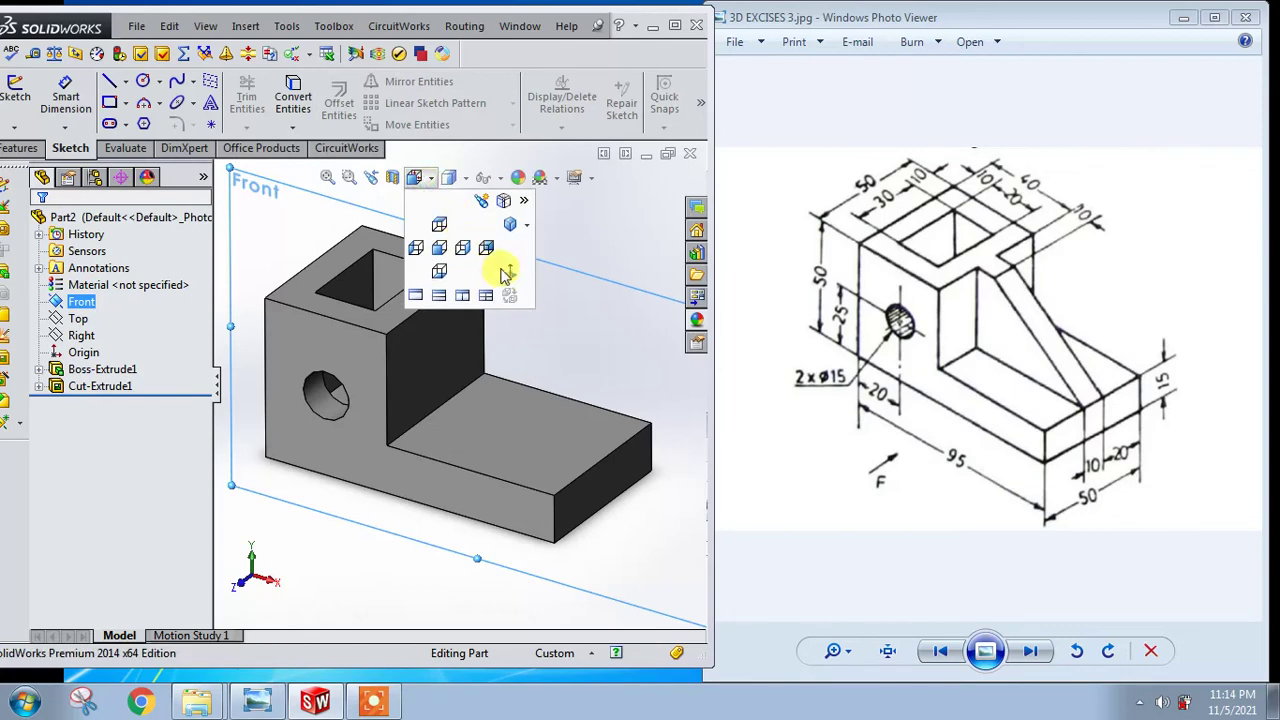
left_click(511, 278)
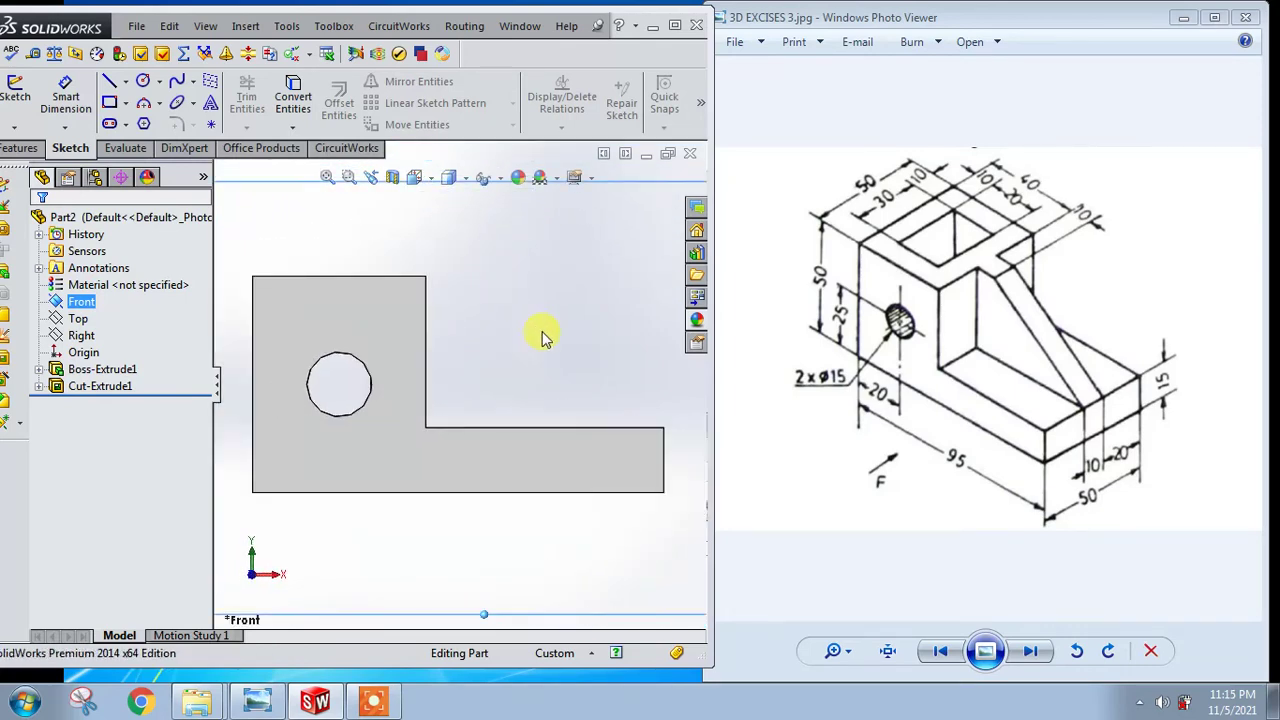
scroll(622, 380, "down", 1)
Step: Draw the closed rib outline from the upright's top, sloping down to the base's far corner
left_click(117, 90)
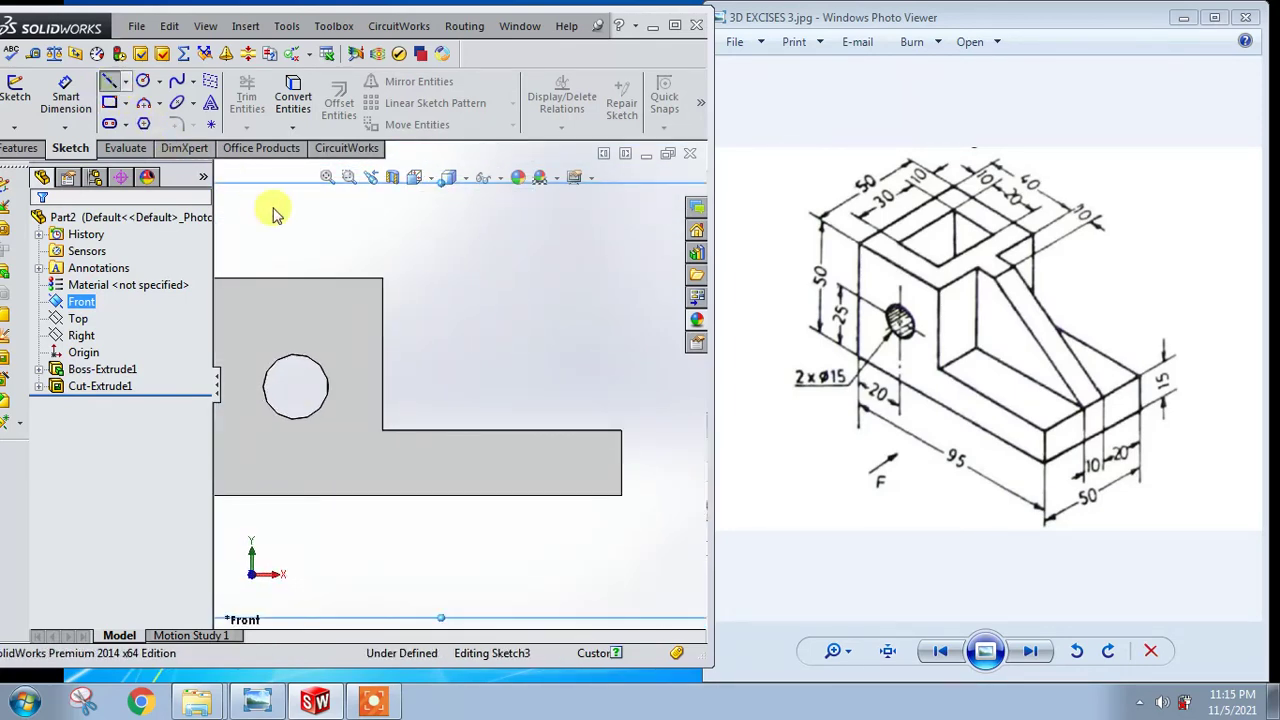
left_click(383, 279)
left_click(430, 278)
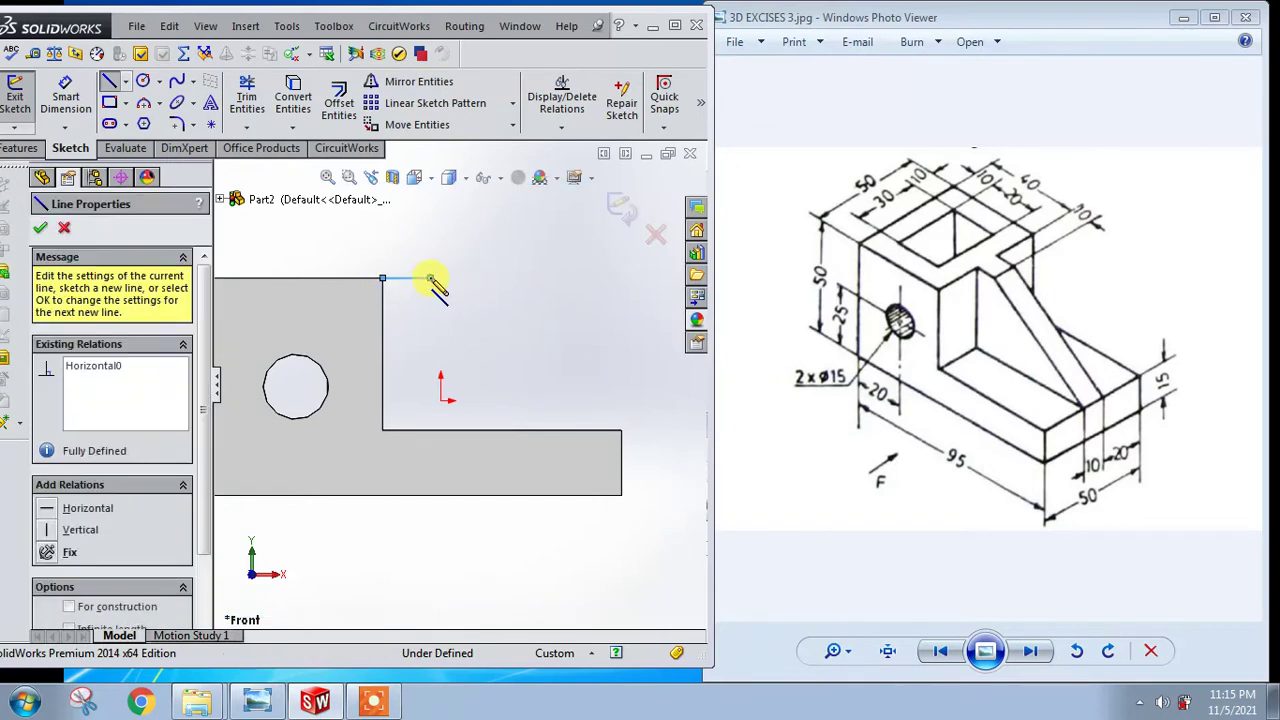
left_click(621, 430)
left_click(382, 430)
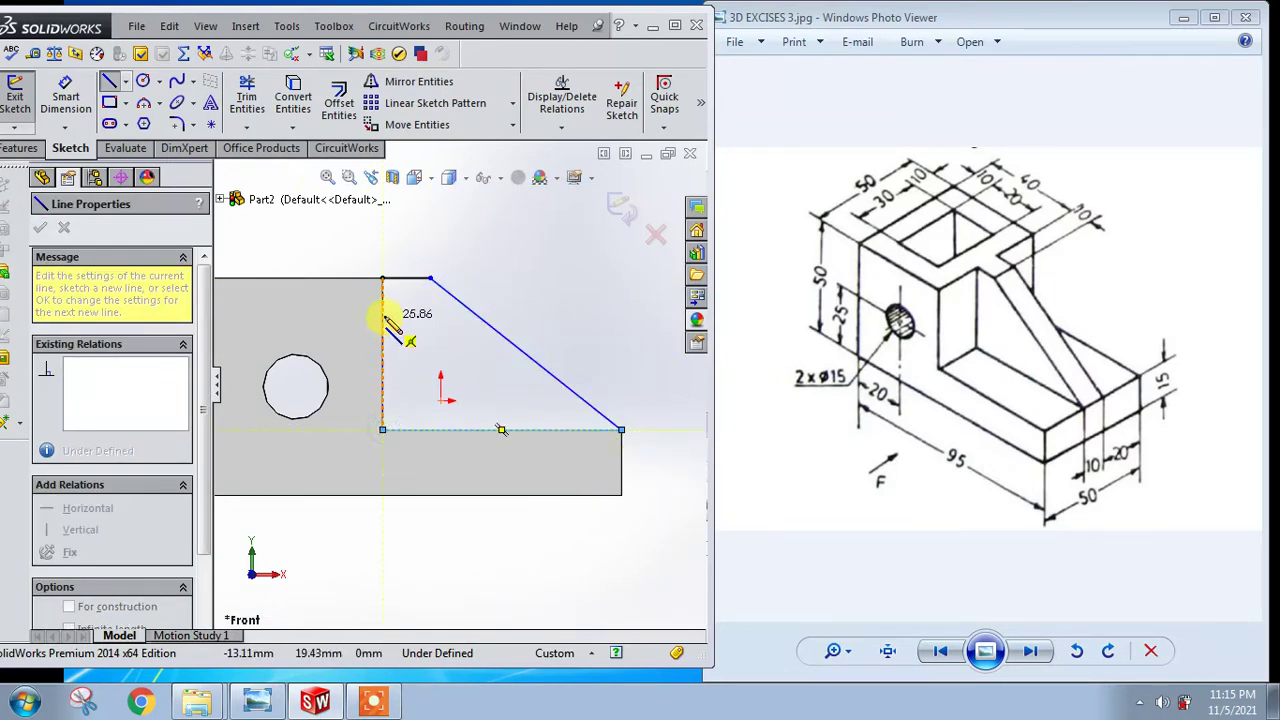
left_click(382, 278)
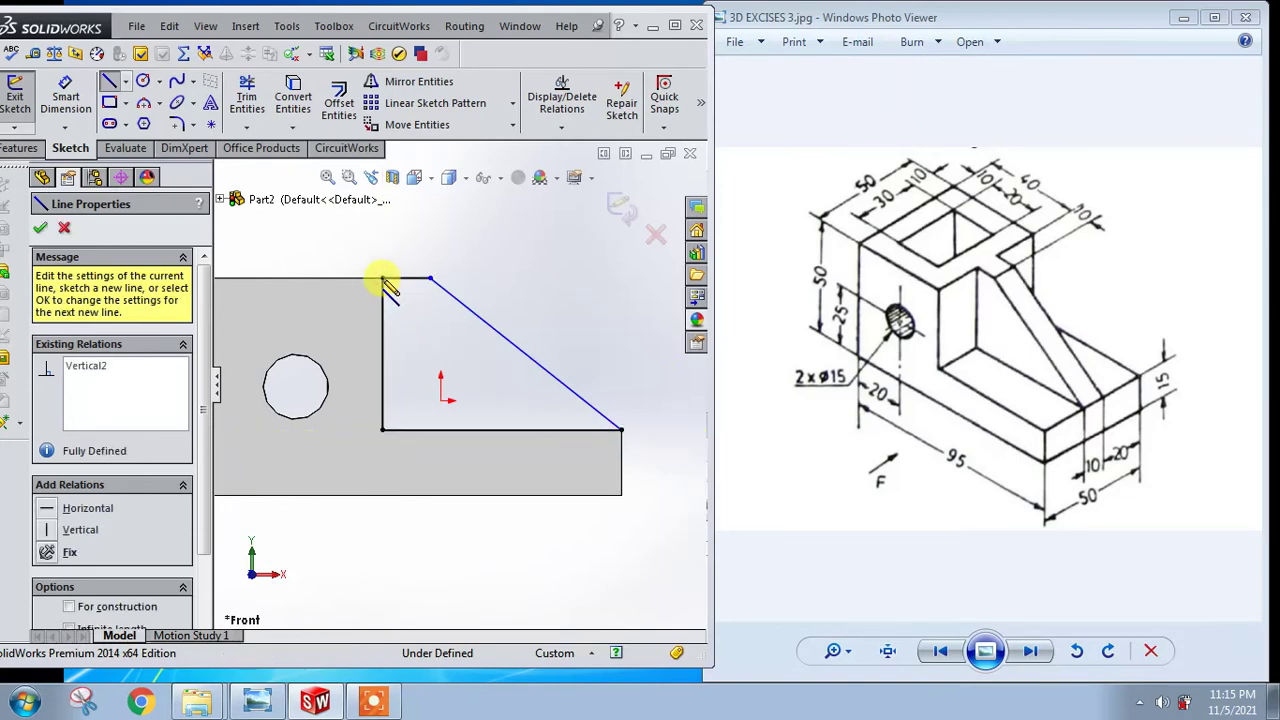
key("Escape")
Step: Dimension the rib's short top edge to 10 mm
left_click(65, 96)
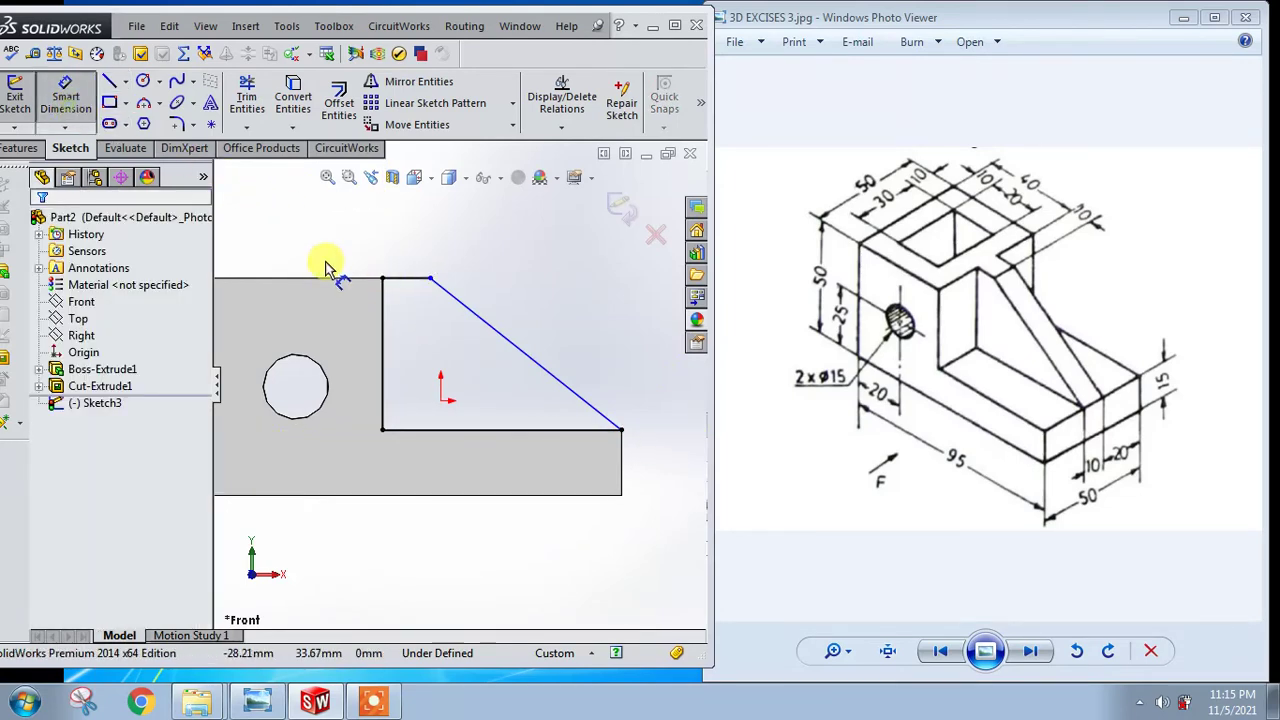
left_click(405, 279)
left_click(400, 235)
type("10")
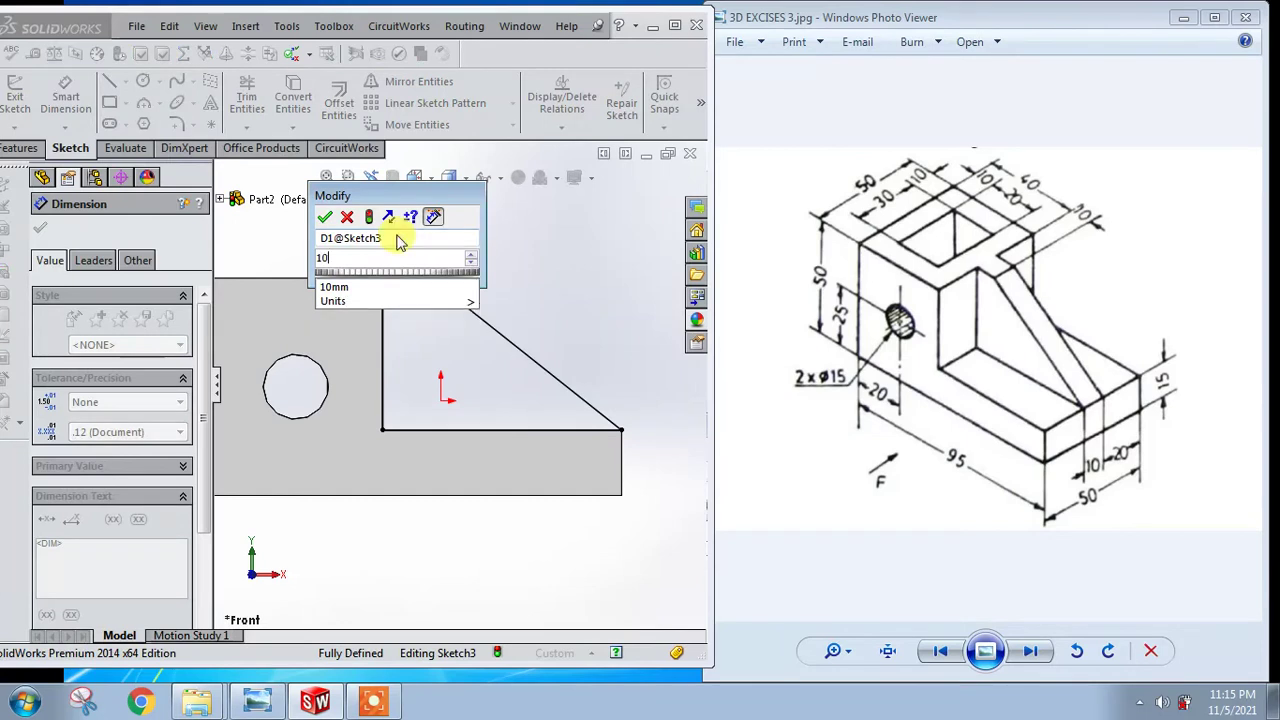
key("Return")
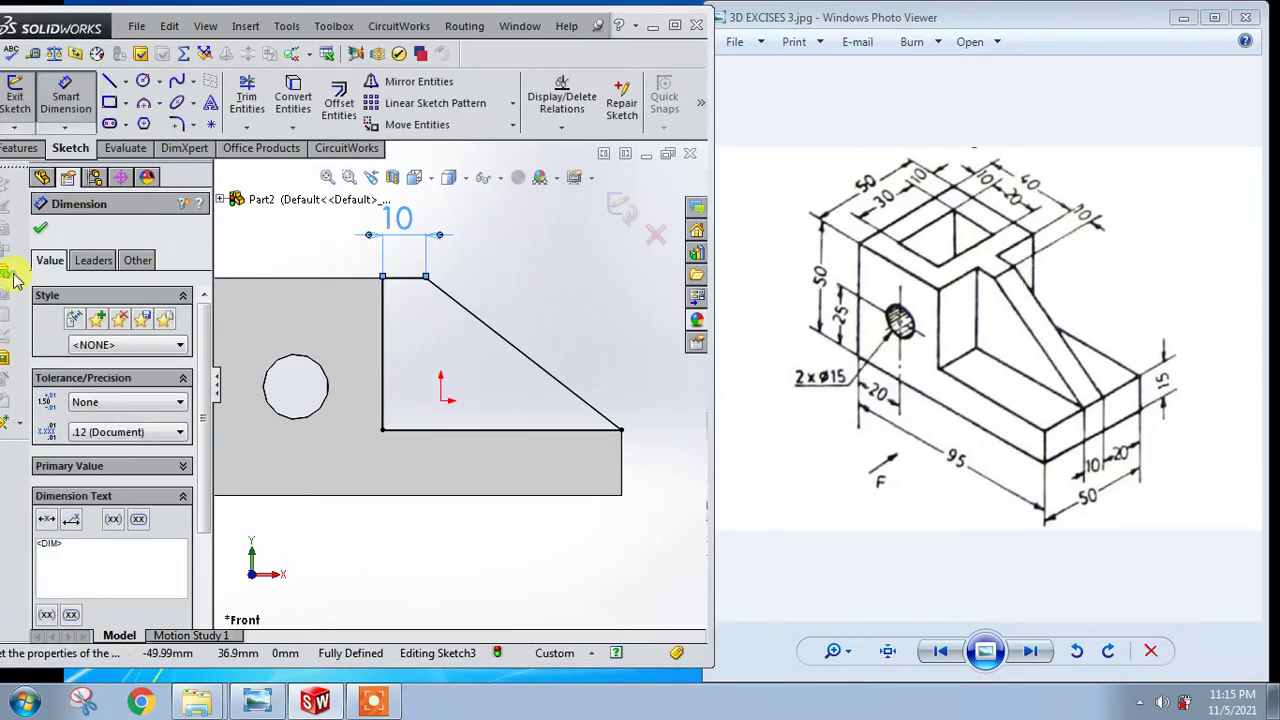
left_click(12, 274)
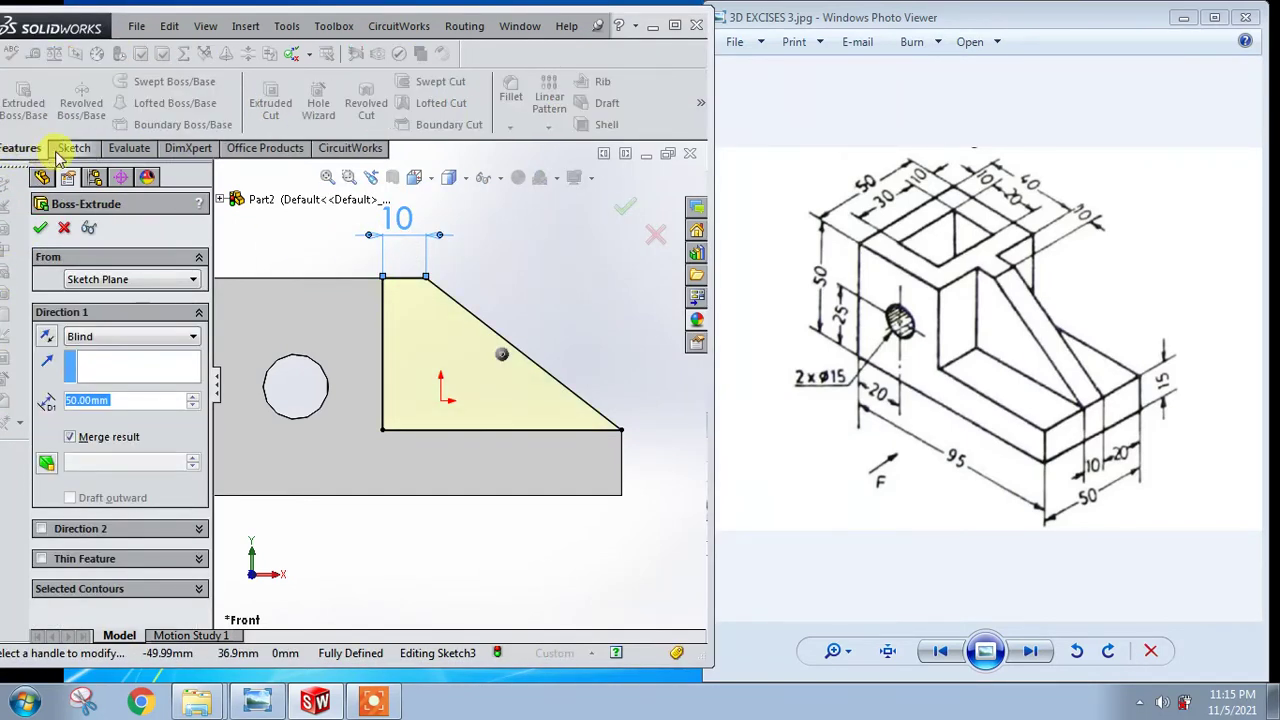
Step: Extrude the rib 10 mm Mid Plane, then switch to the Isometric view
left_click(150, 350)
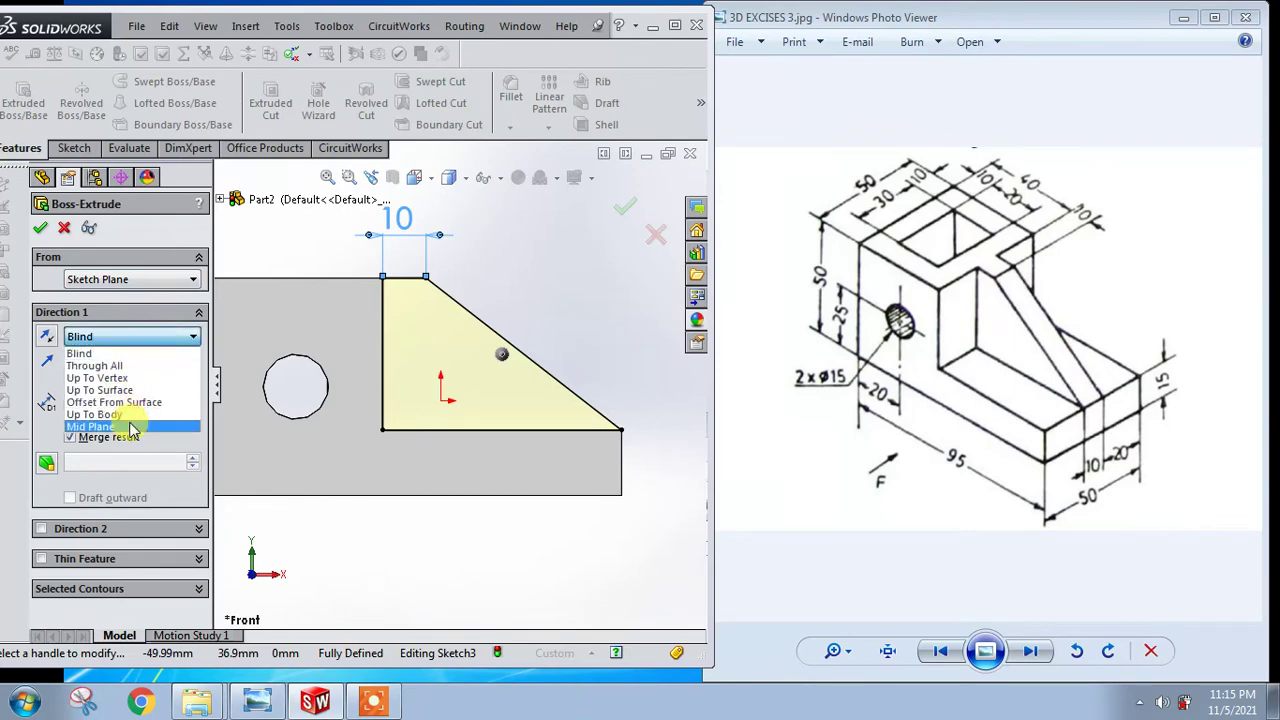
left_click(130, 434)
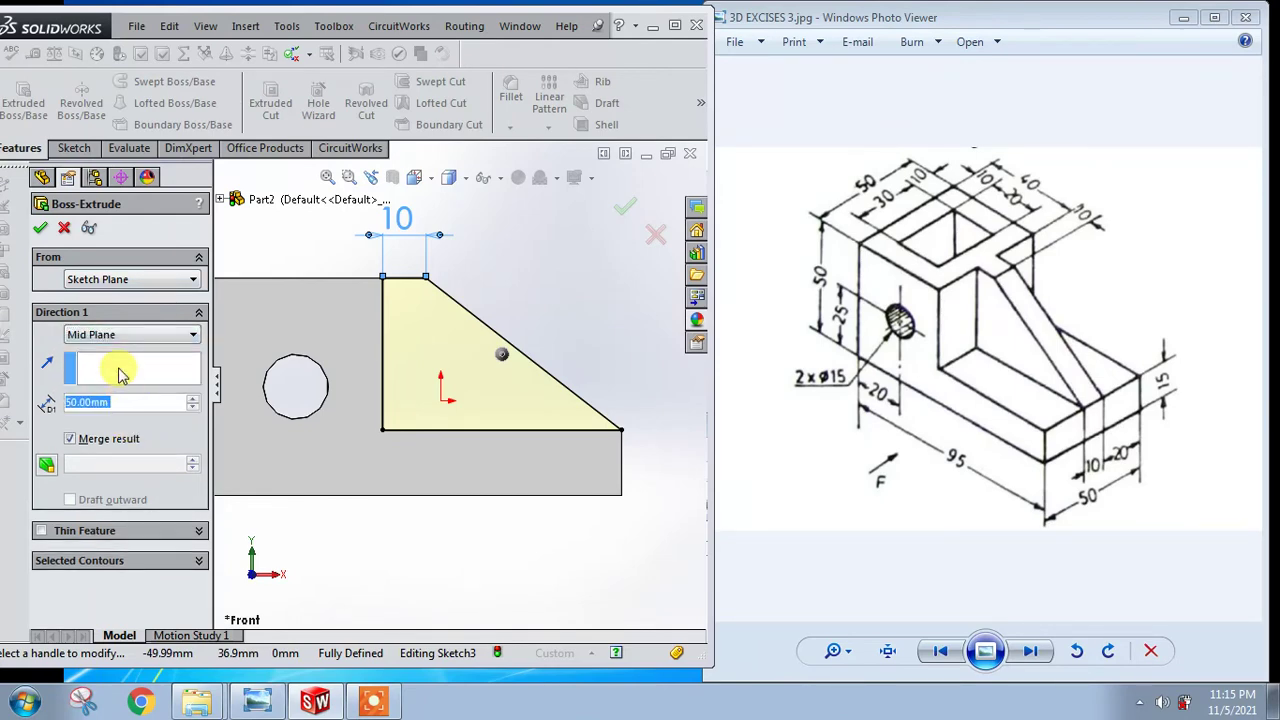
type("10")
key("Return")
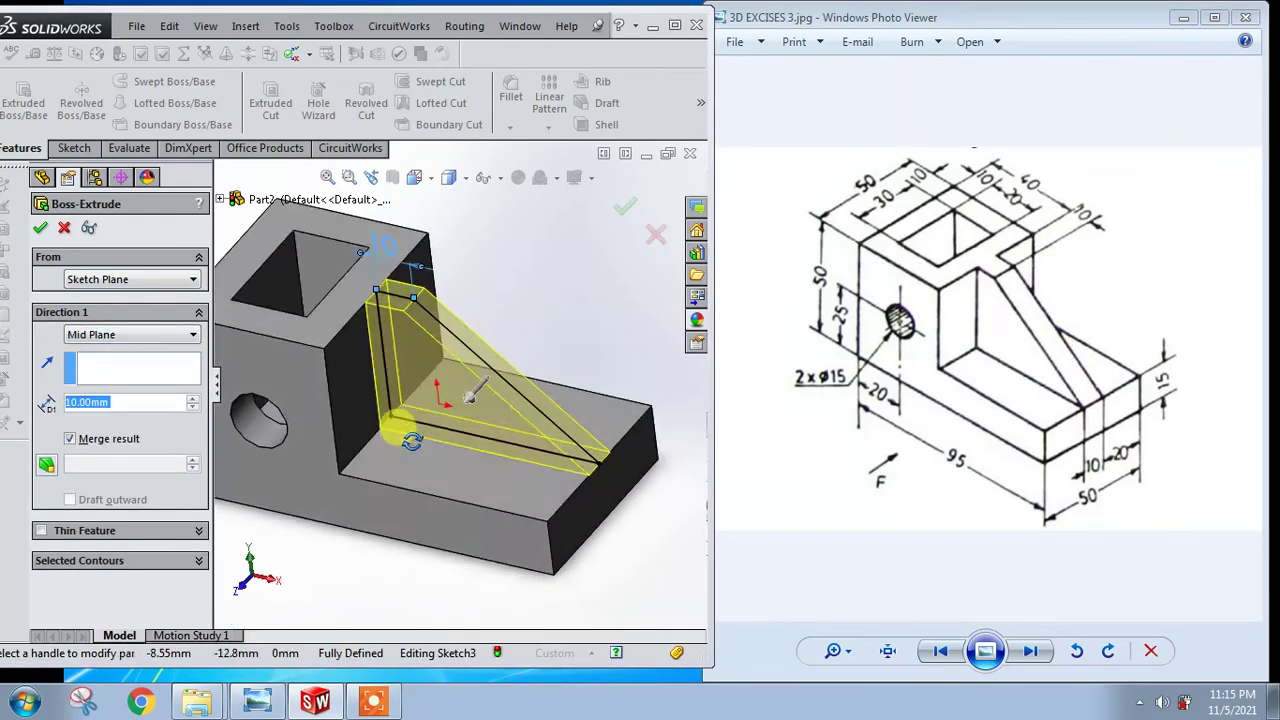
left_click(40, 227)
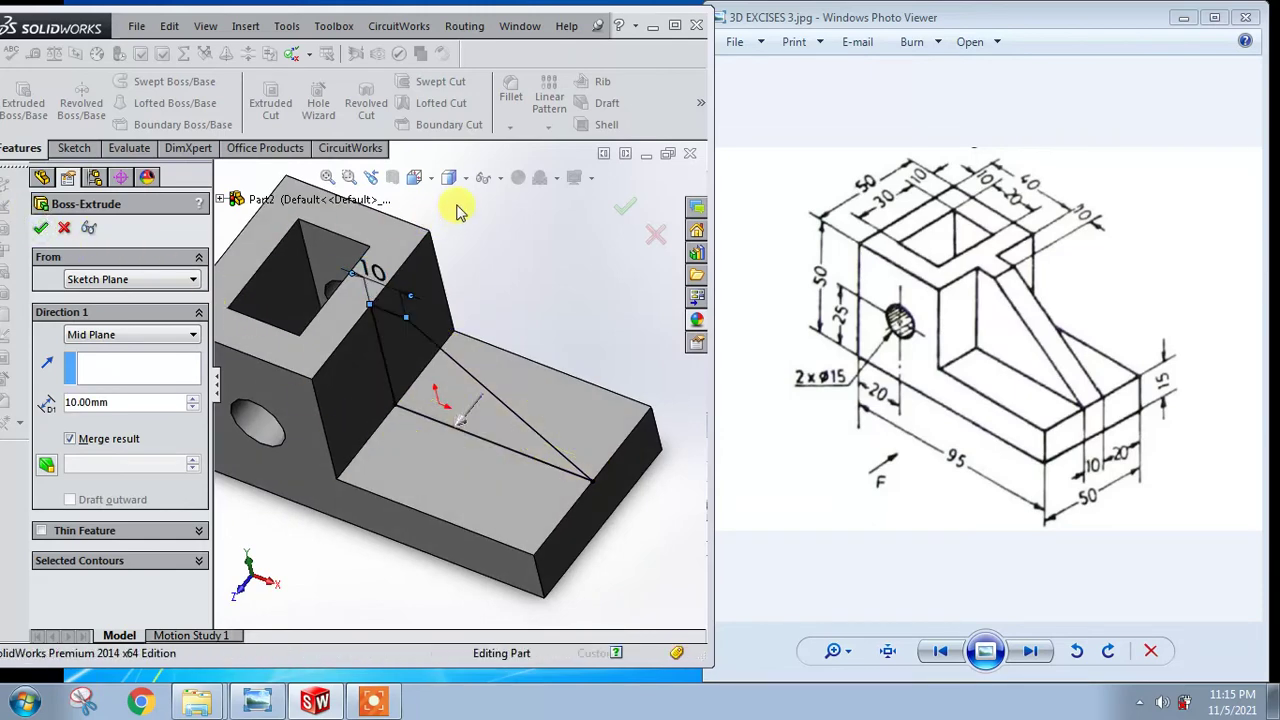
left_click(416, 177)
left_click(510, 228)
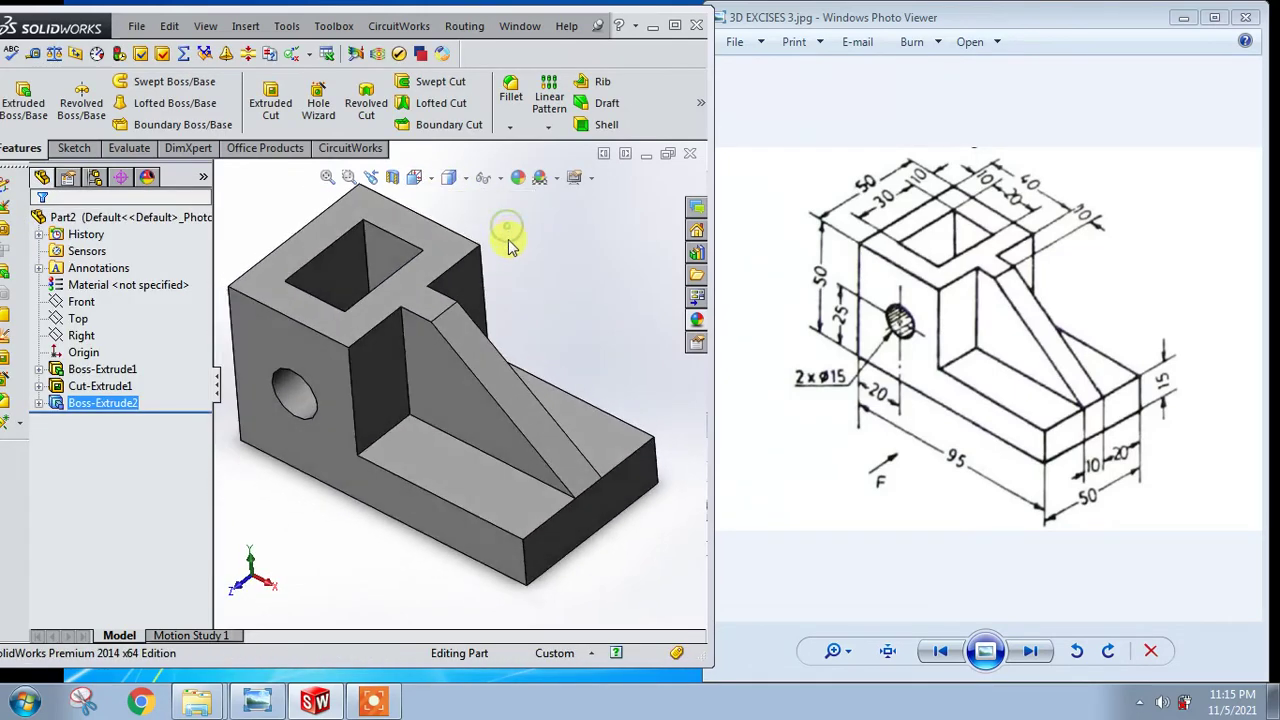
Step: Apply a brown colour appearance to Part2 from the FeatureManager tree
right_click(97, 220)
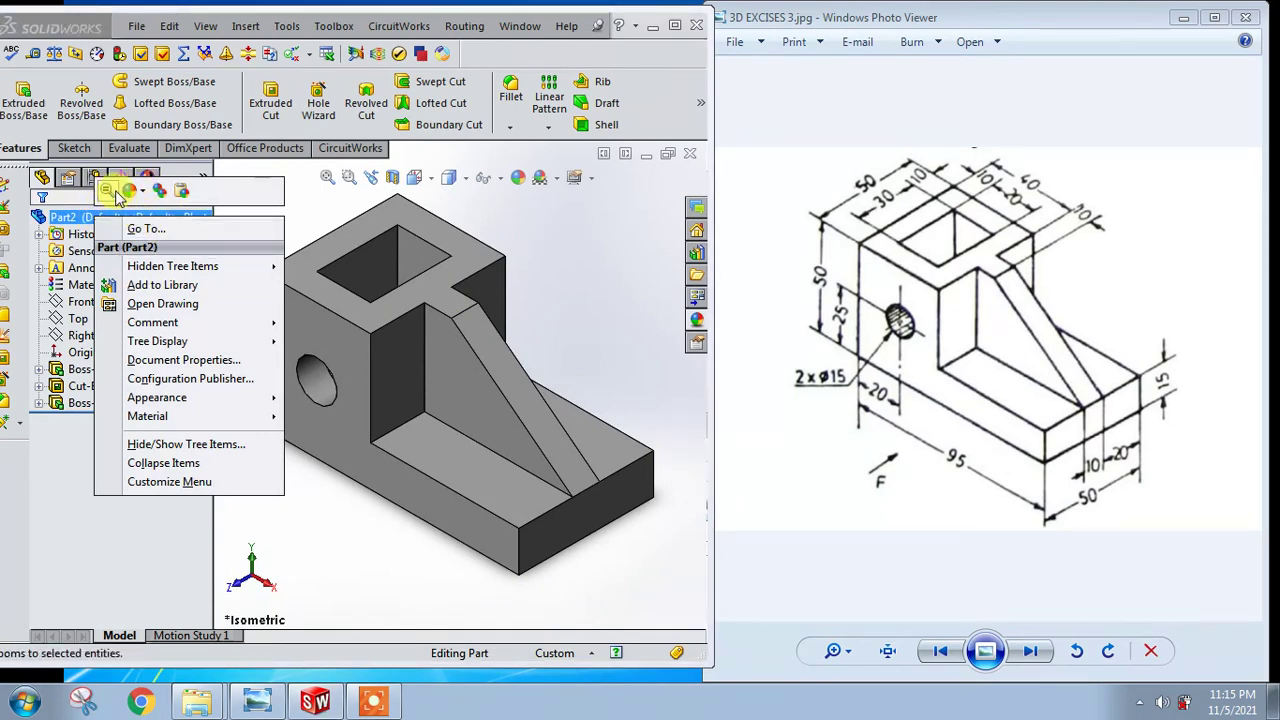
key("Escape")
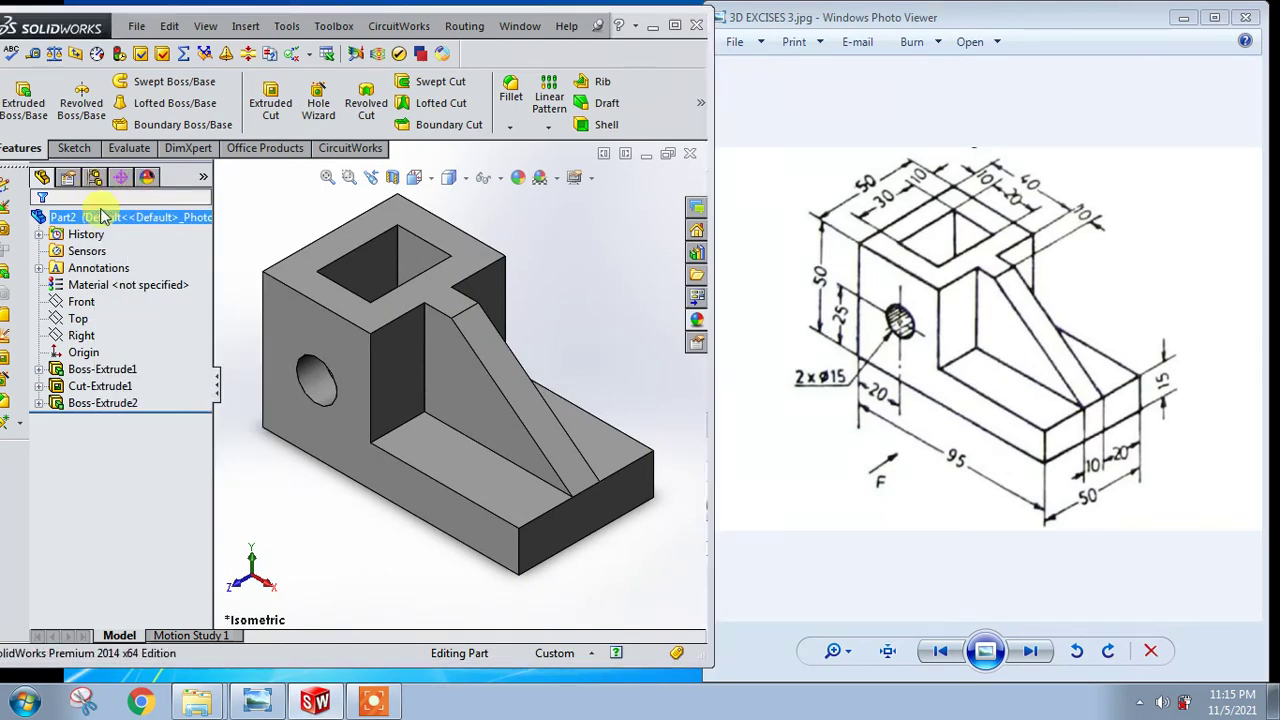
right_click(78, 217)
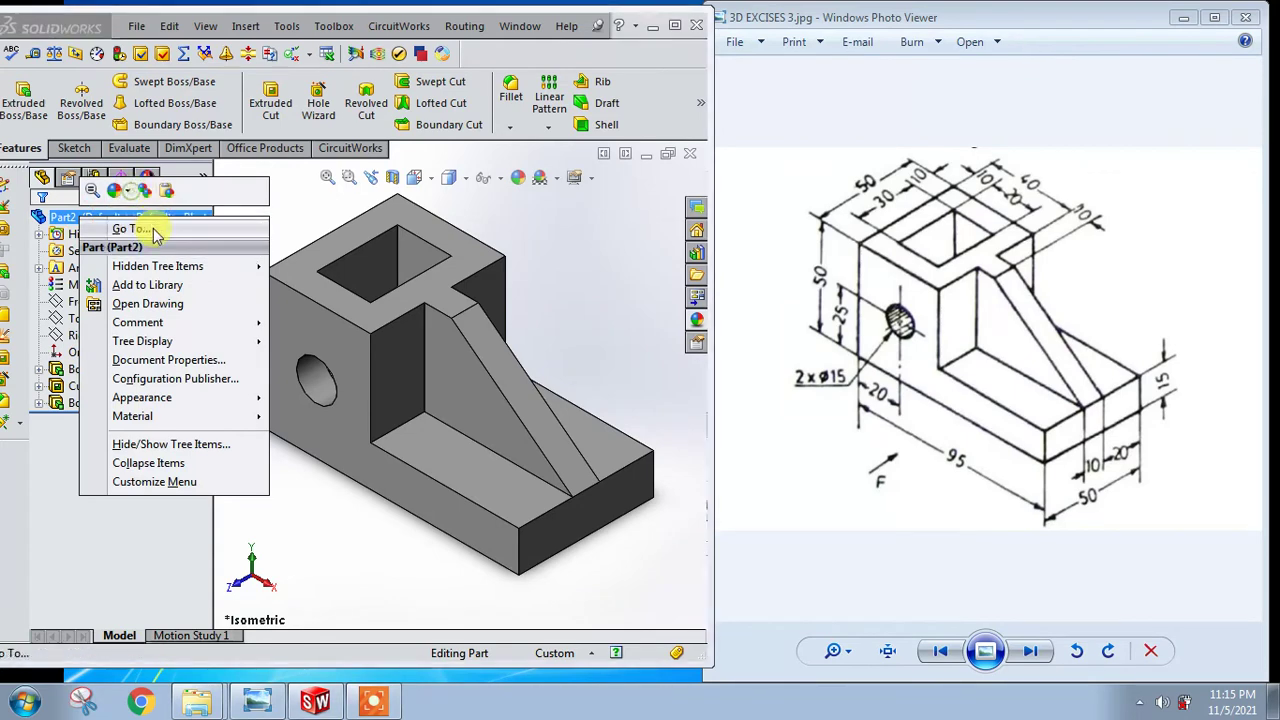
mouse_move(130, 190)
left_click(130, 229)
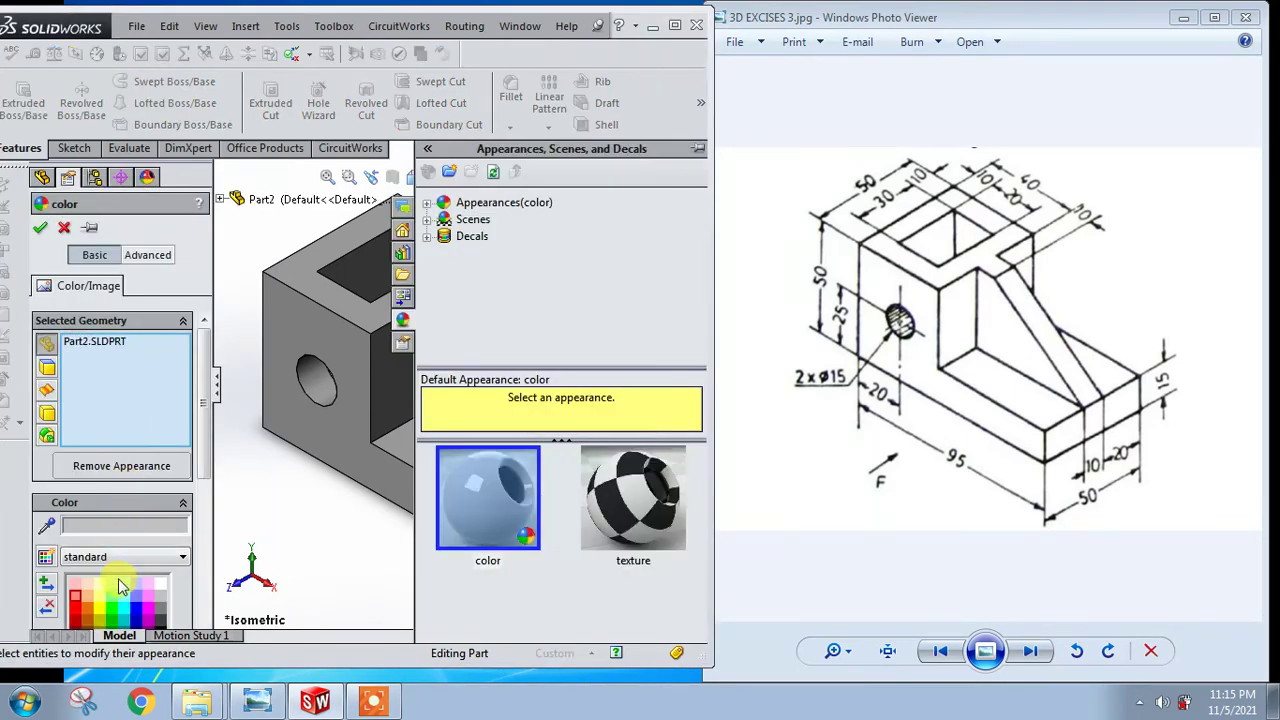
left_click(42, 230)
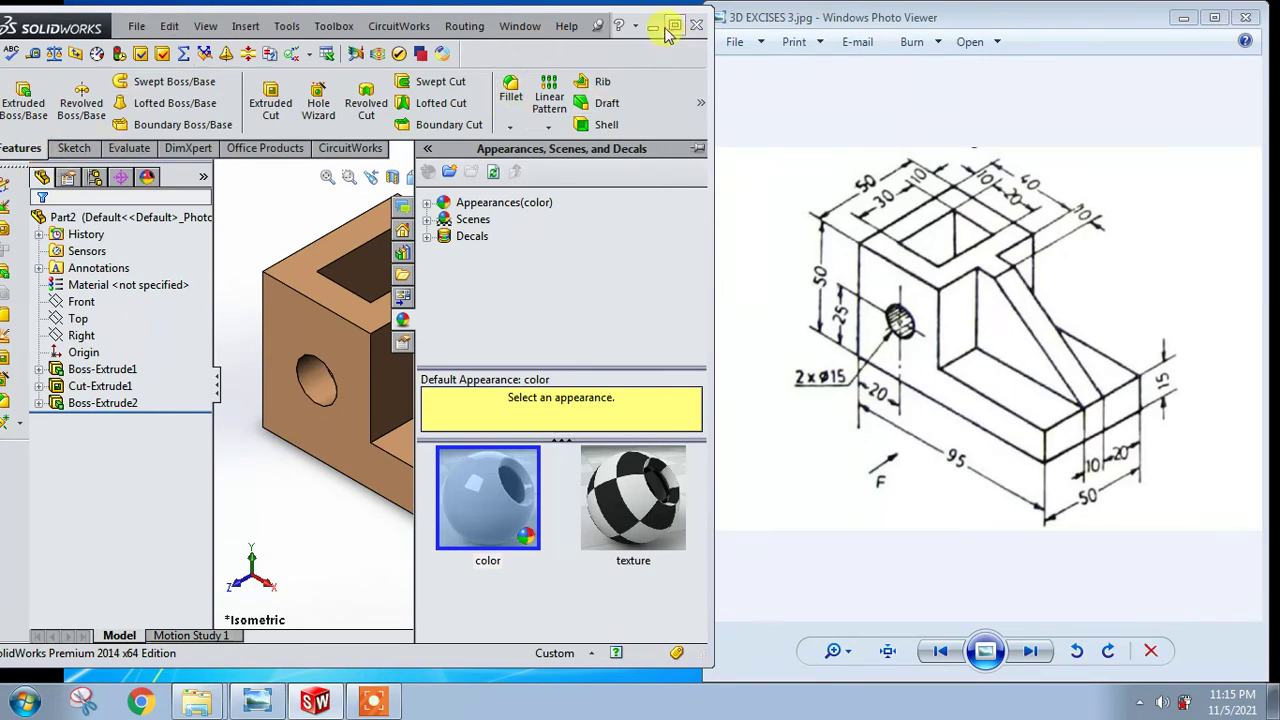
left_click(415, 152)
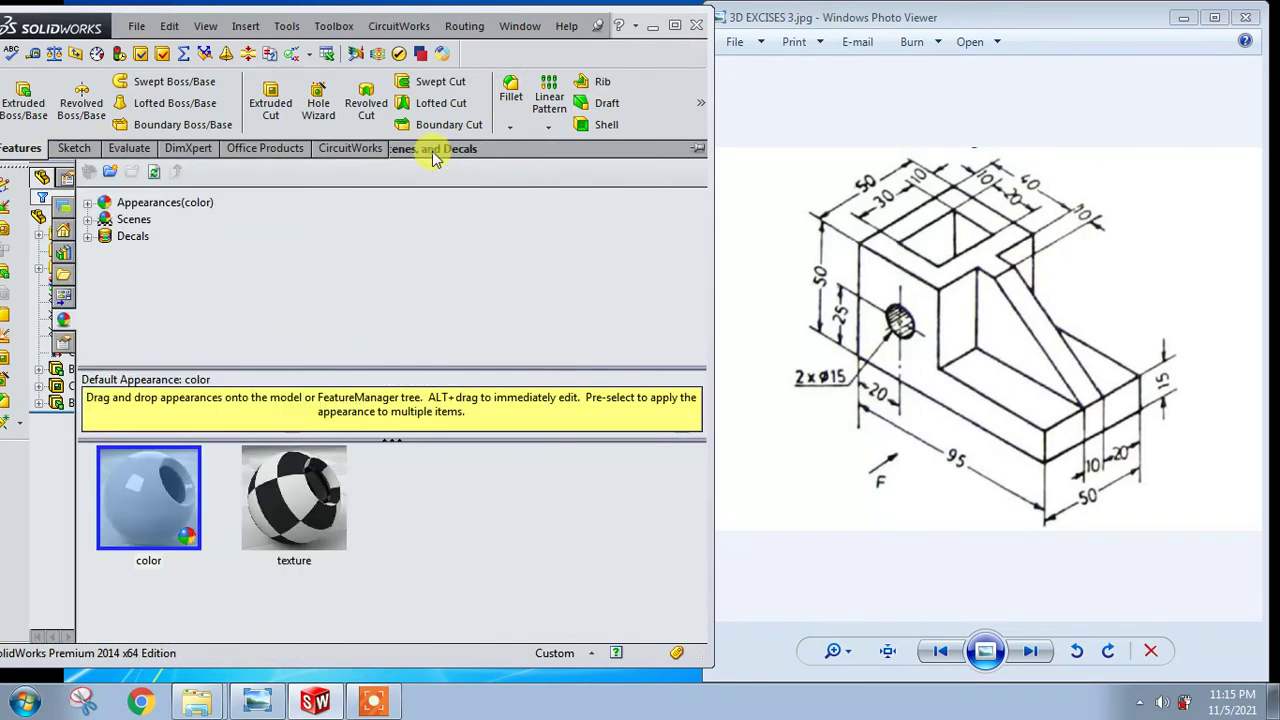
Step: Maximize the window, hide the appearances panel, and save the part as 3D EXCISES 3.SLDPRT
left_click(674, 28)
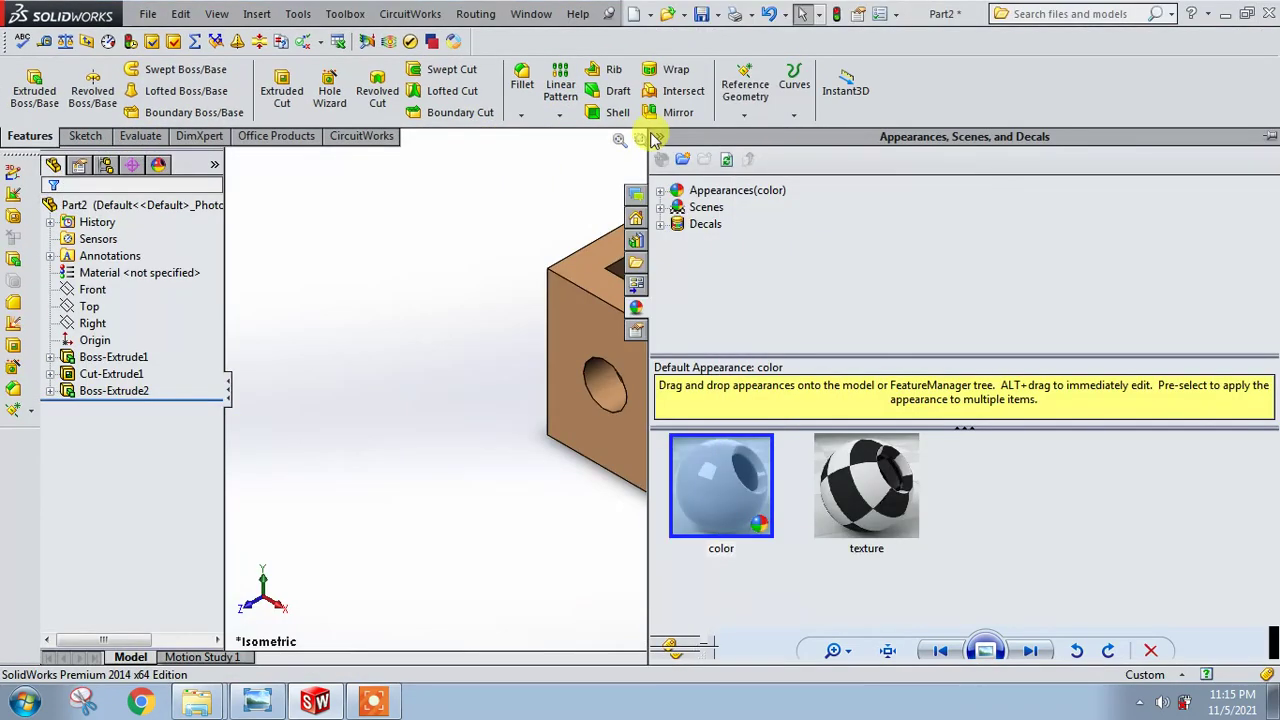
left_click(621, 139)
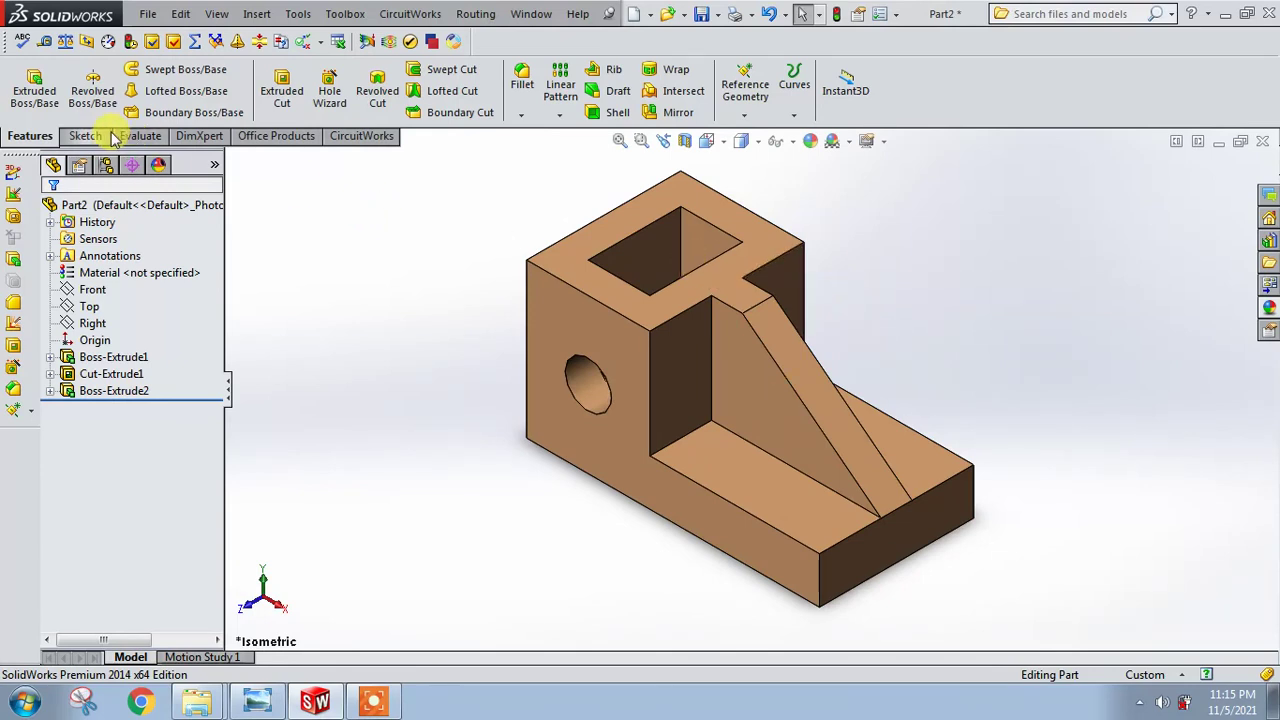
left_click(148, 14)
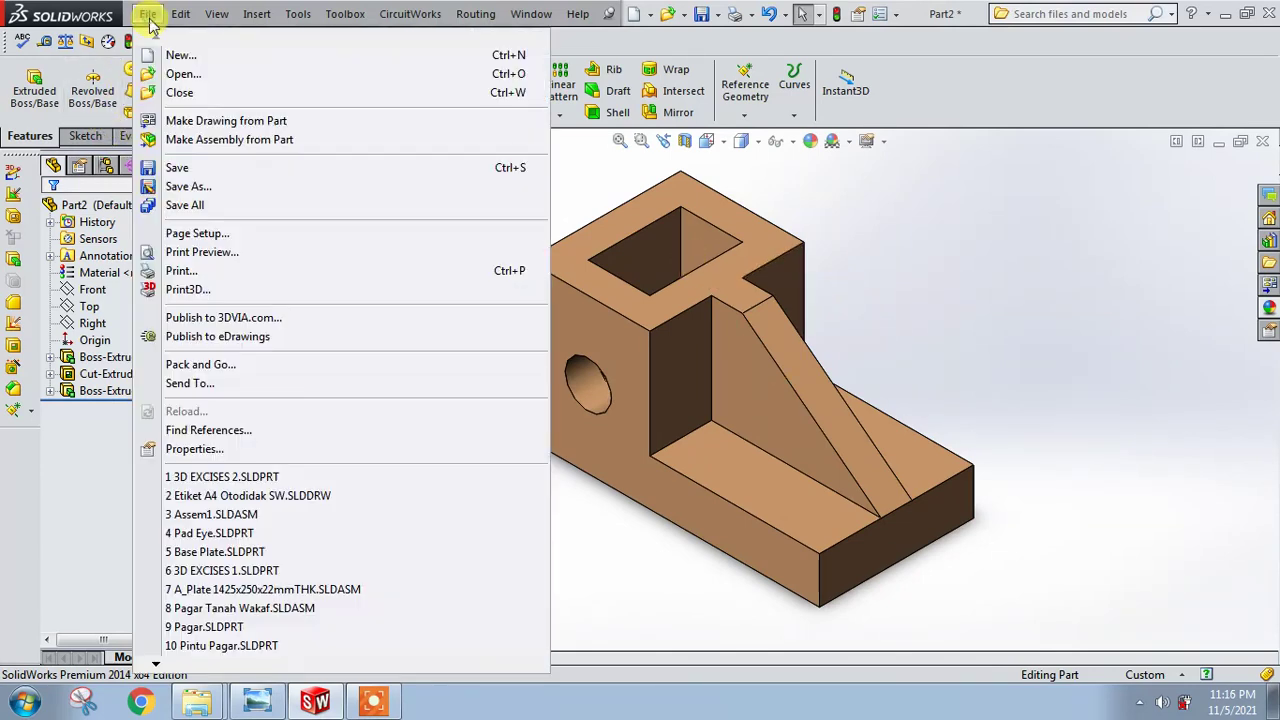
left_click(176, 168)
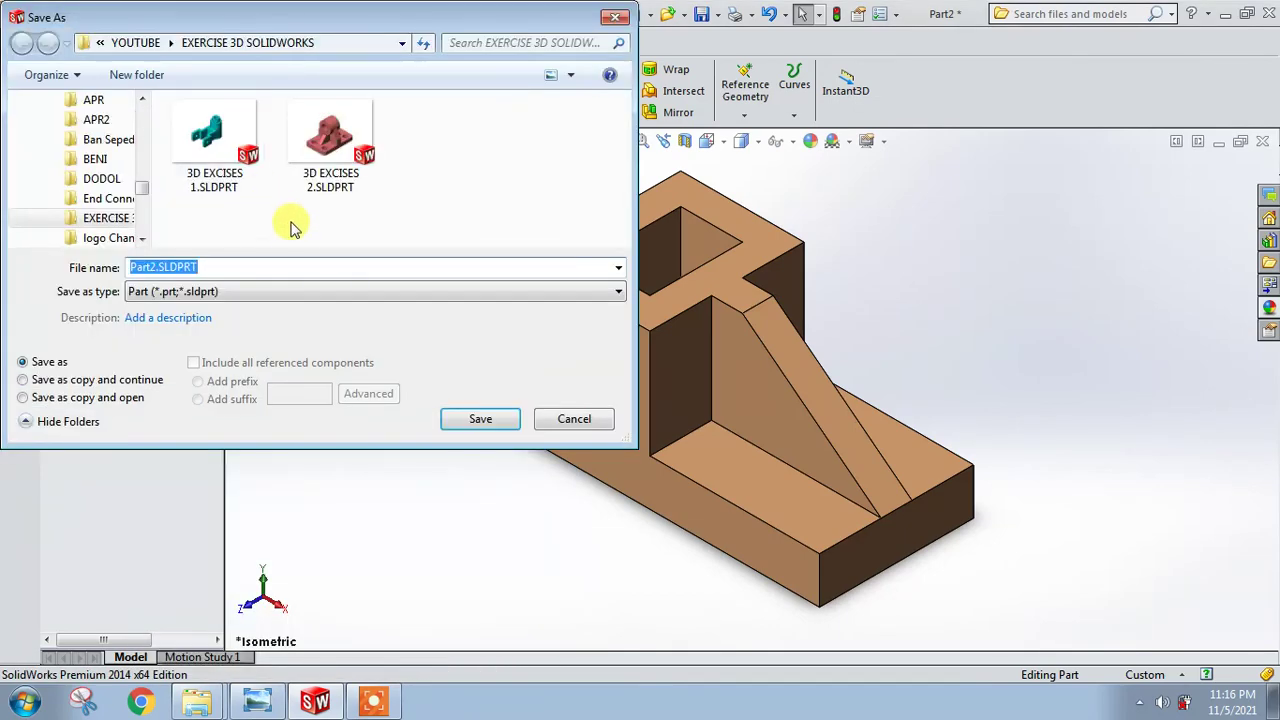
left_click(312, 190)
left_click(192, 270)
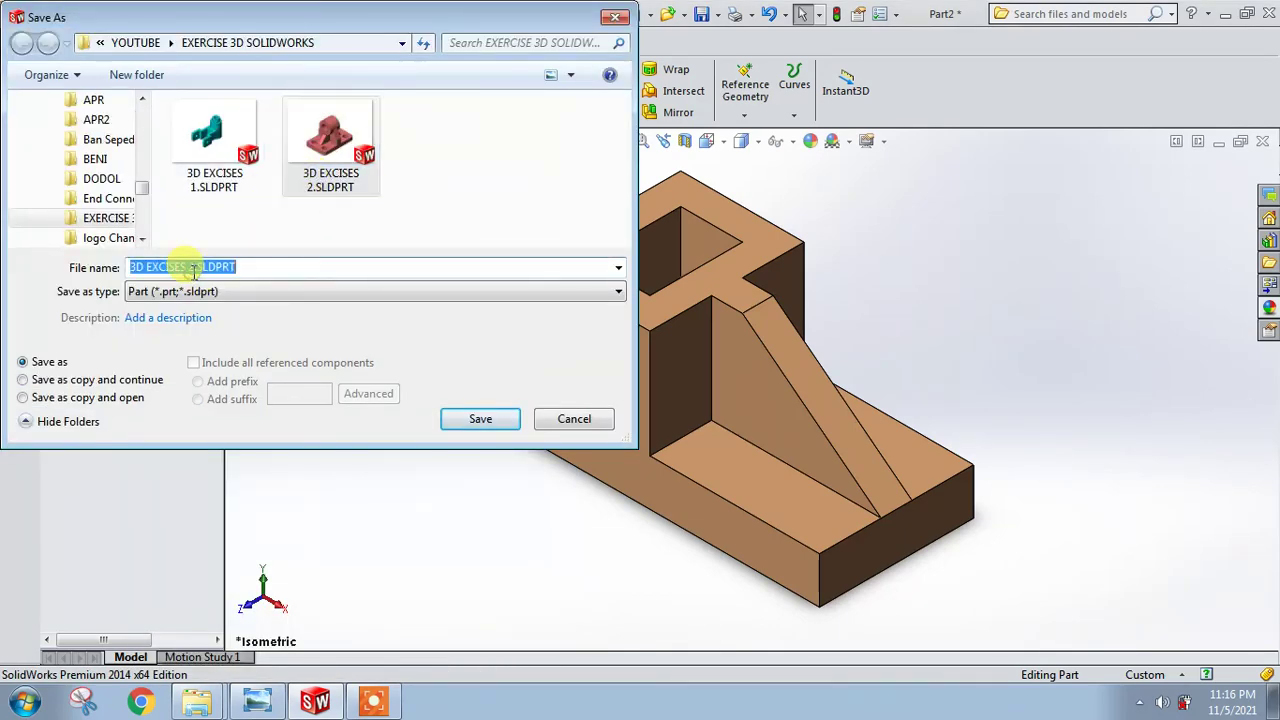
left_click(186, 268)
key("Delete")
key("Delete")
type("3")
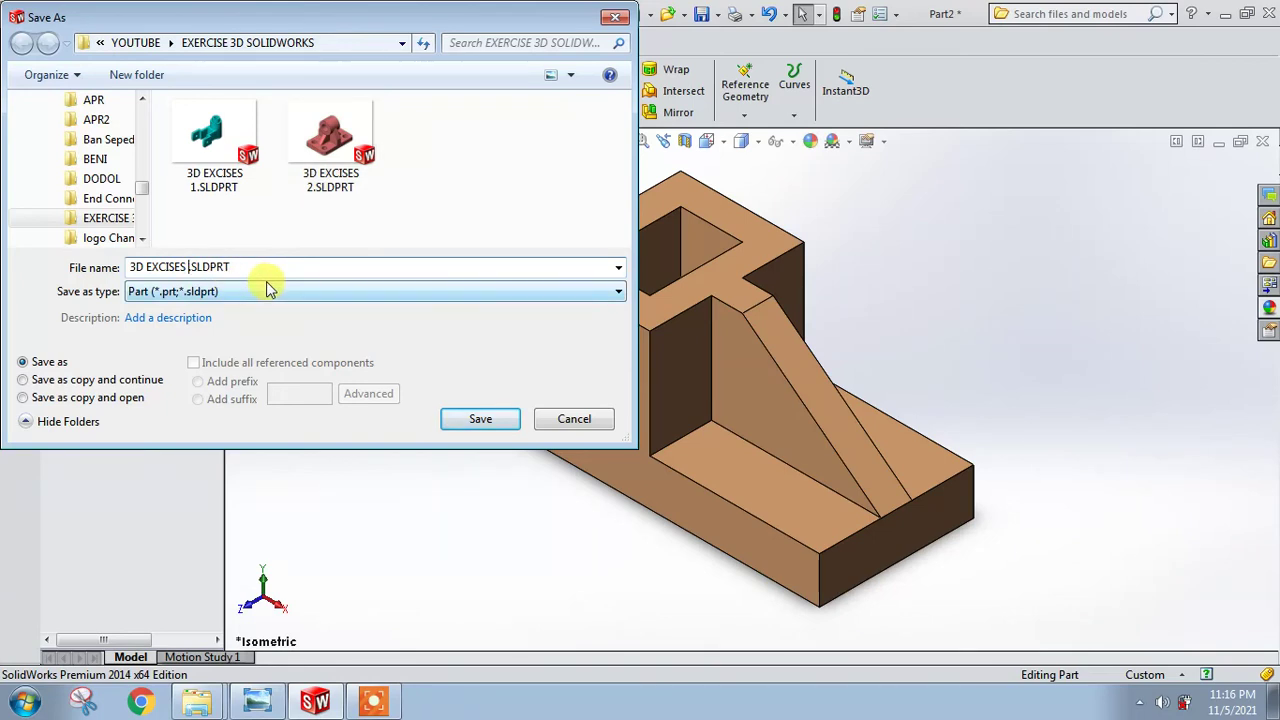
left_click(482, 419)
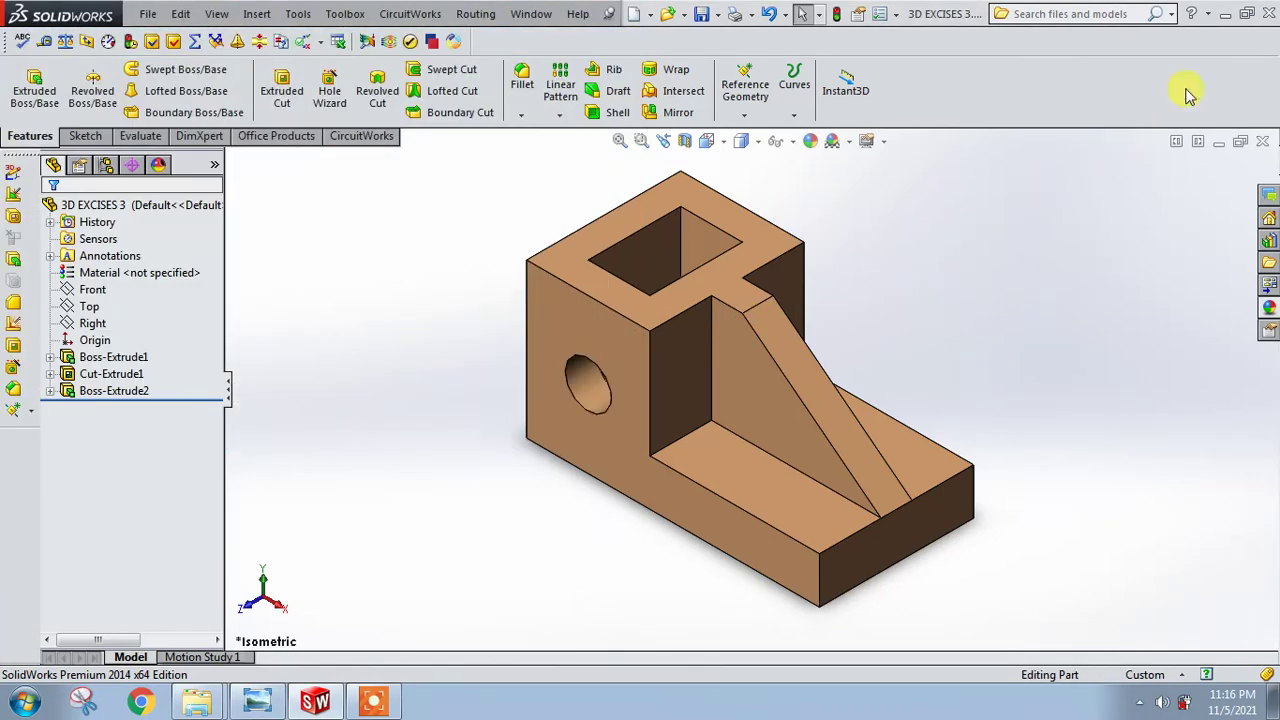
Step: Snap the SolidWorks window to the left half of the screen beside the reference drawing
key("super+Left")
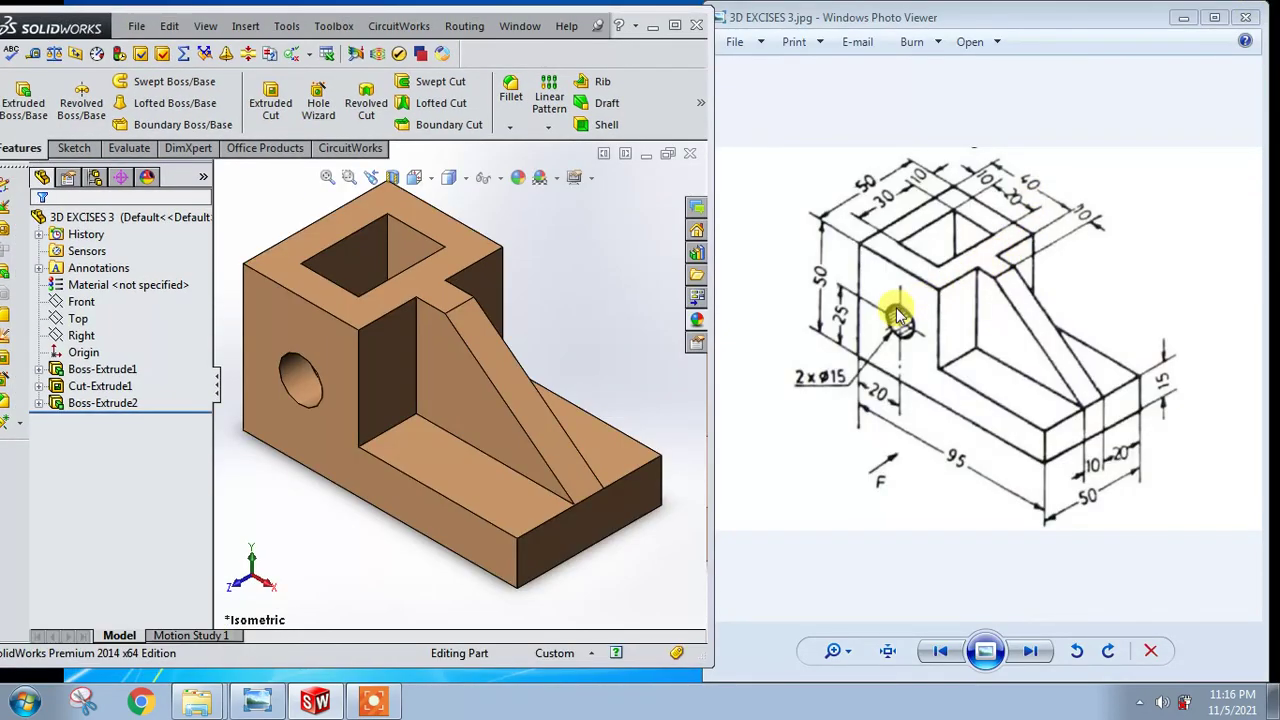